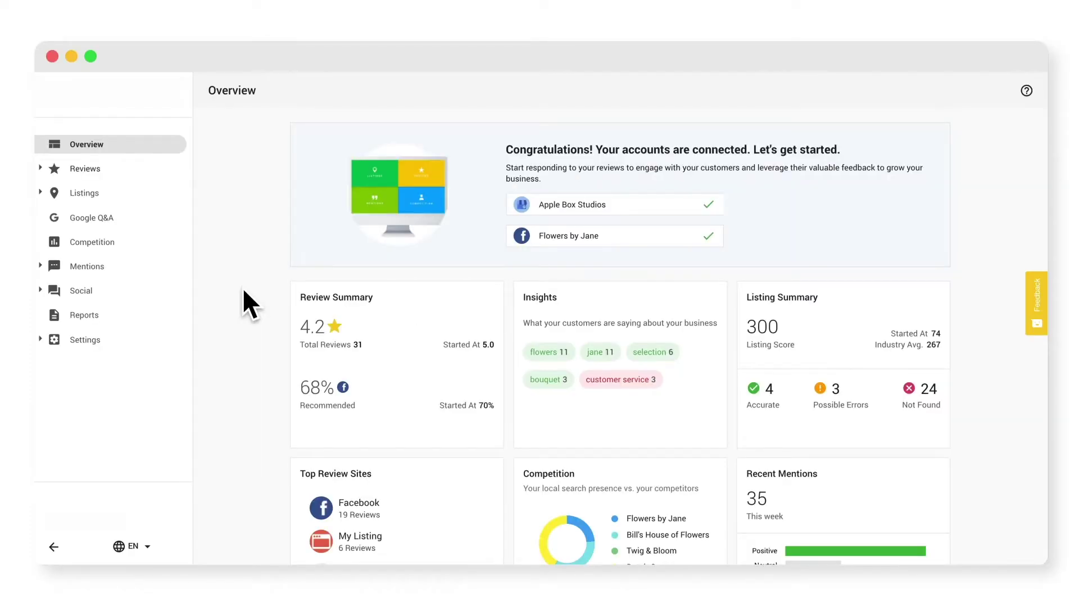
Go to Manage Reviews and scroll down to the review praising long-lasting flowers
left_click(107, 169)
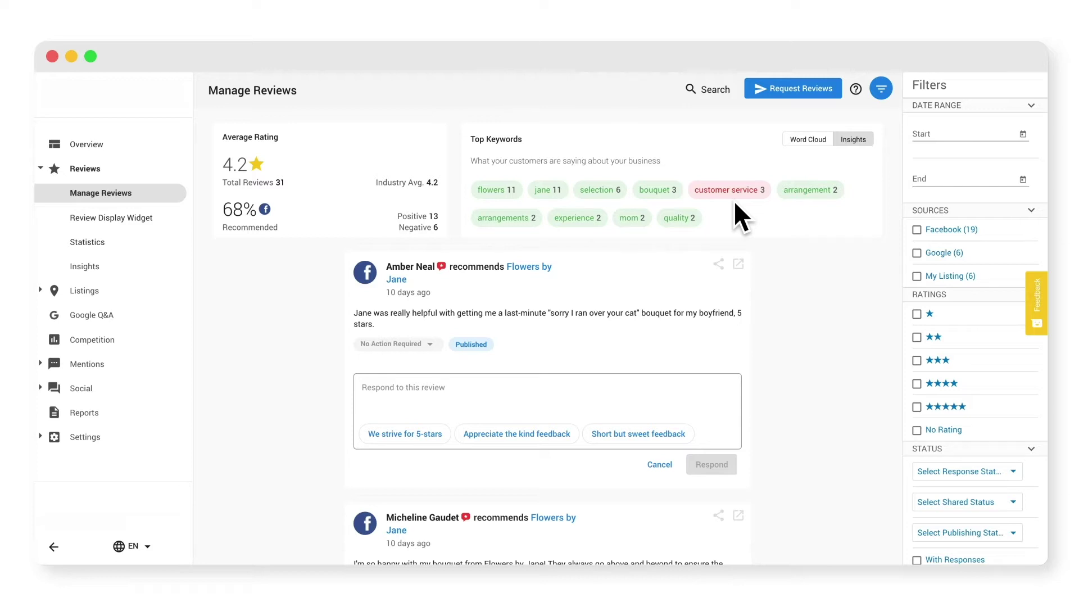
scroll(733, 200, "down", 5)
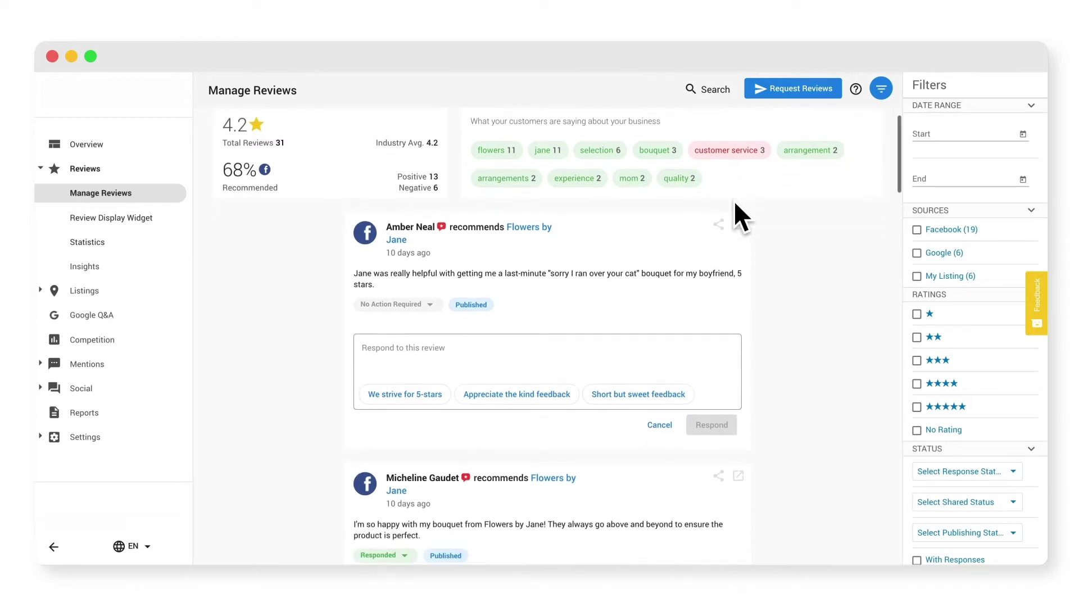
scroll(733, 200, "down", 6)
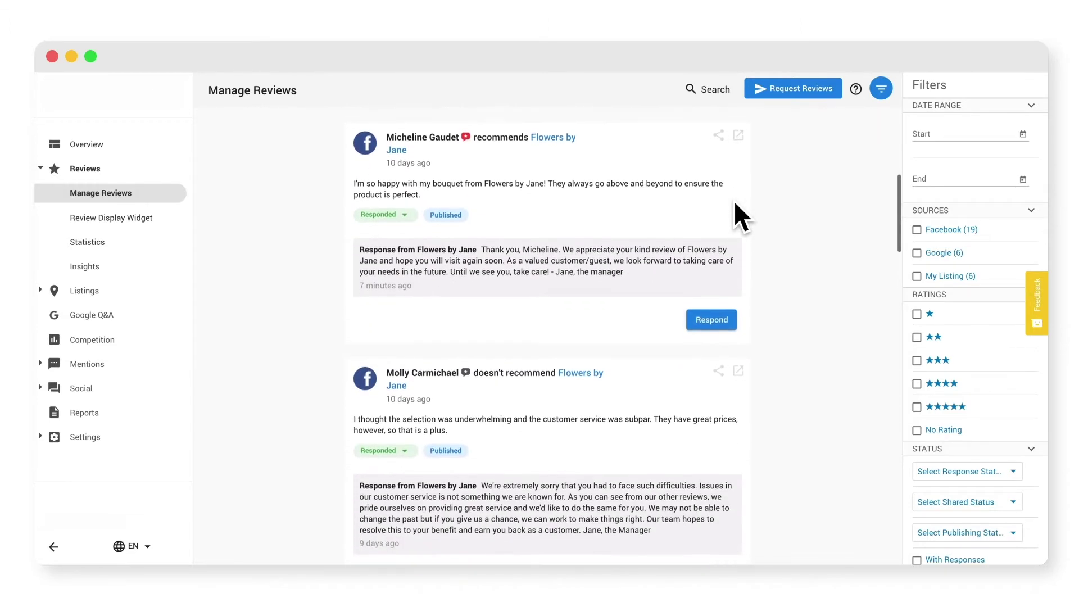
scroll(736, 203, "down", 4)
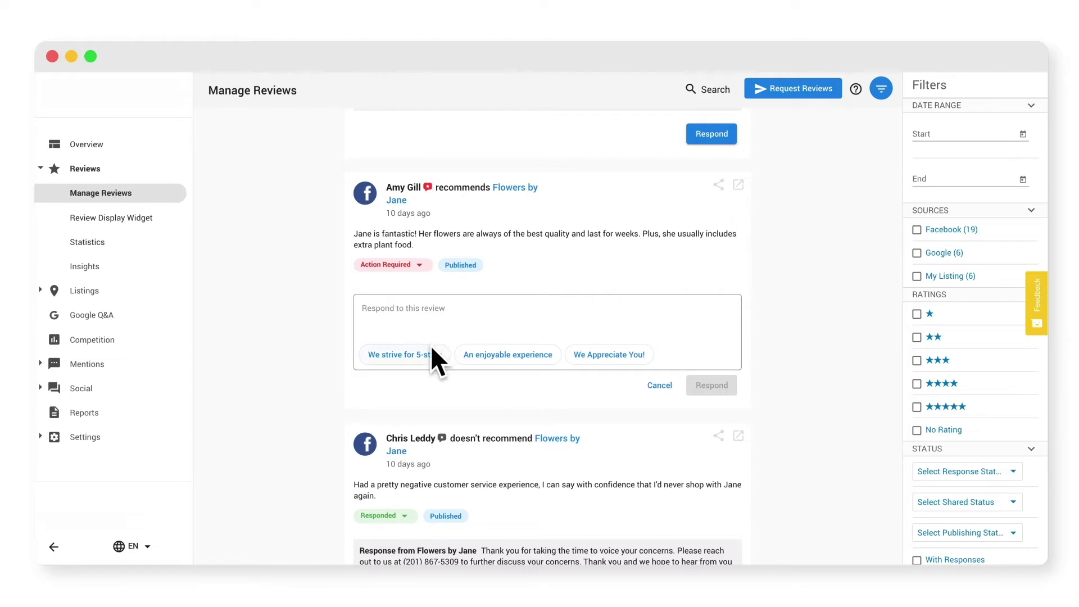
Draft that review's reply with the We Appreciate You! template, then open the Connect Accounts settings
left_click(486, 350)
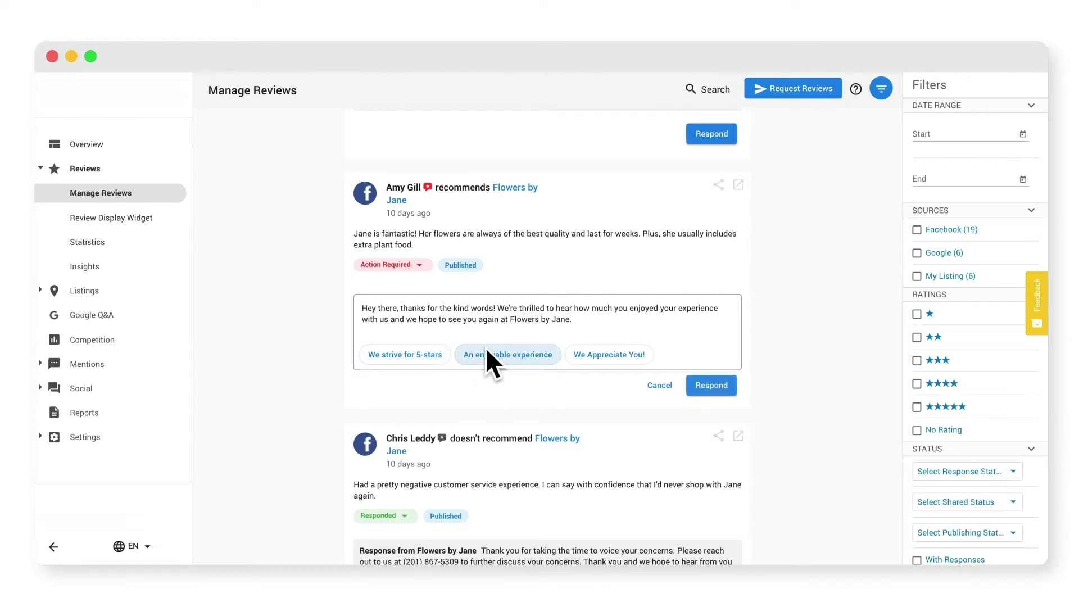
left_click(601, 351)
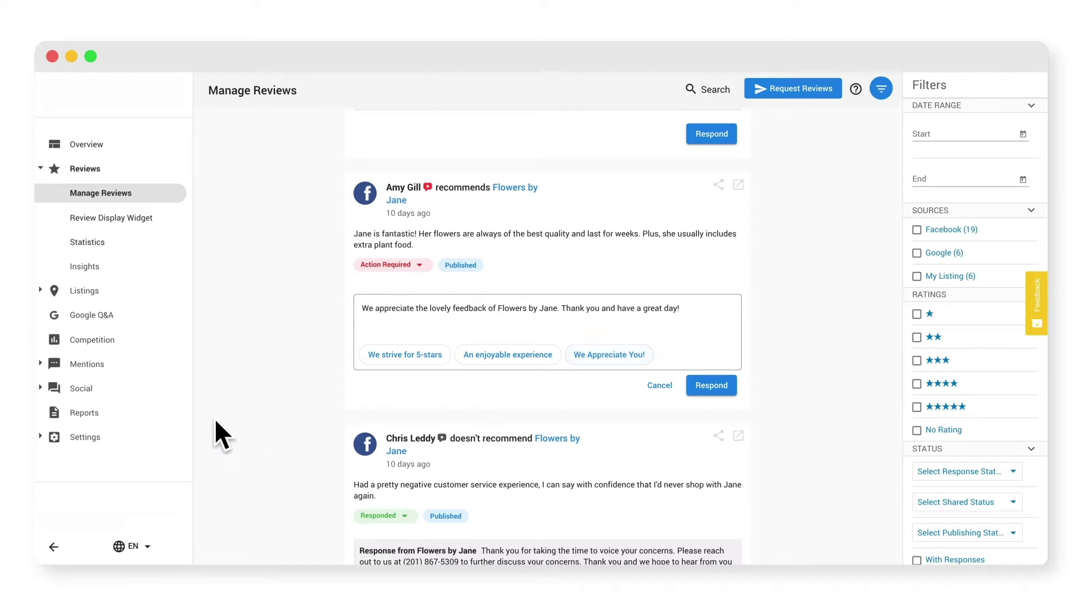
left_click(89, 439)
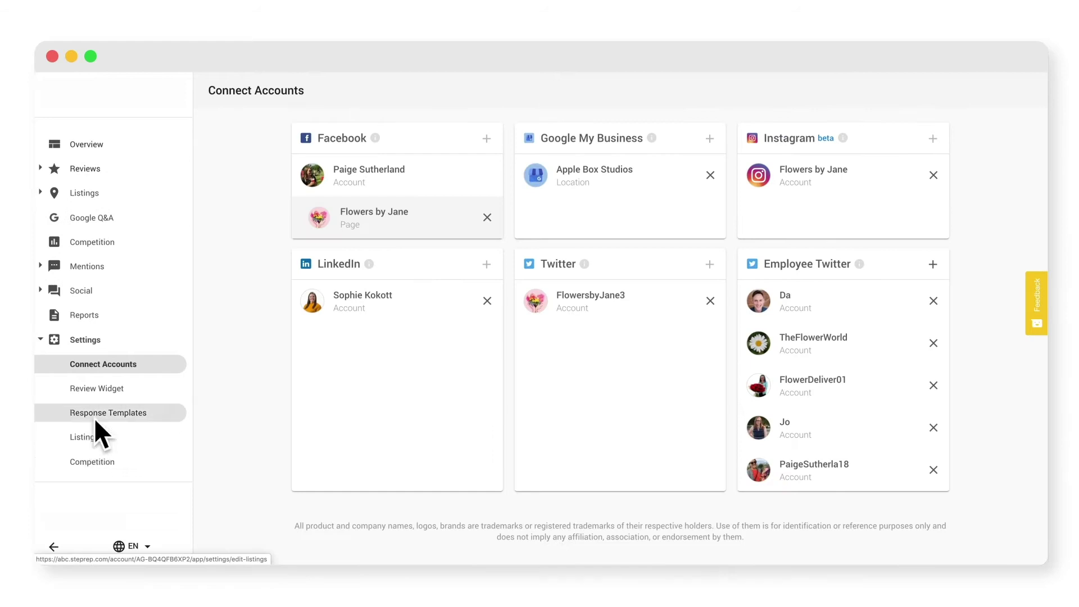
Insert the Reviewer First Name field into the 'We strive for exceptional' response template and save it
left_click(95, 415)
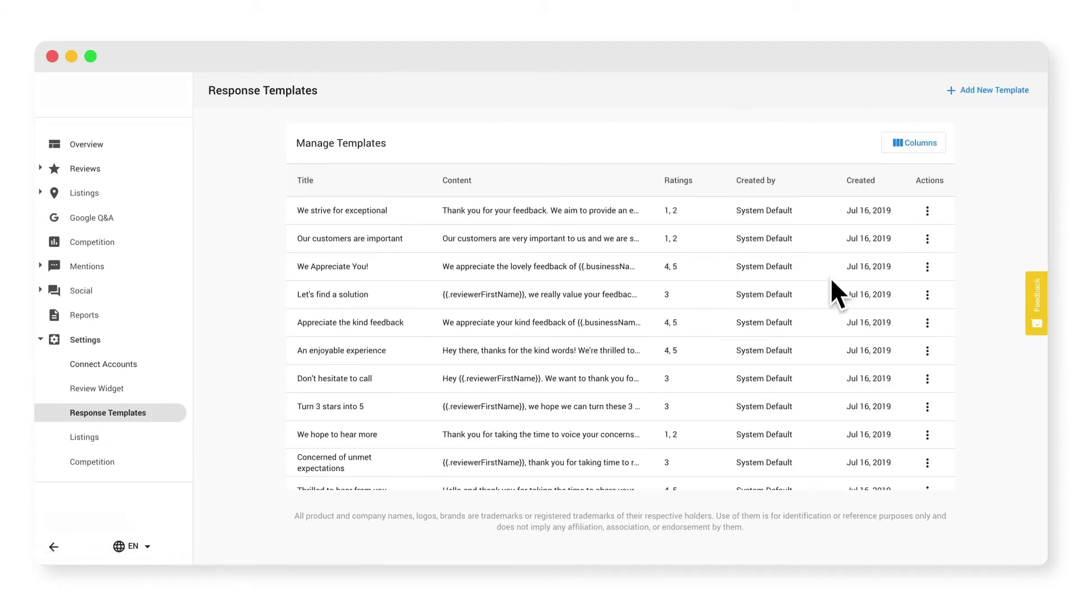
left_click(927, 210)
left_click(929, 236)
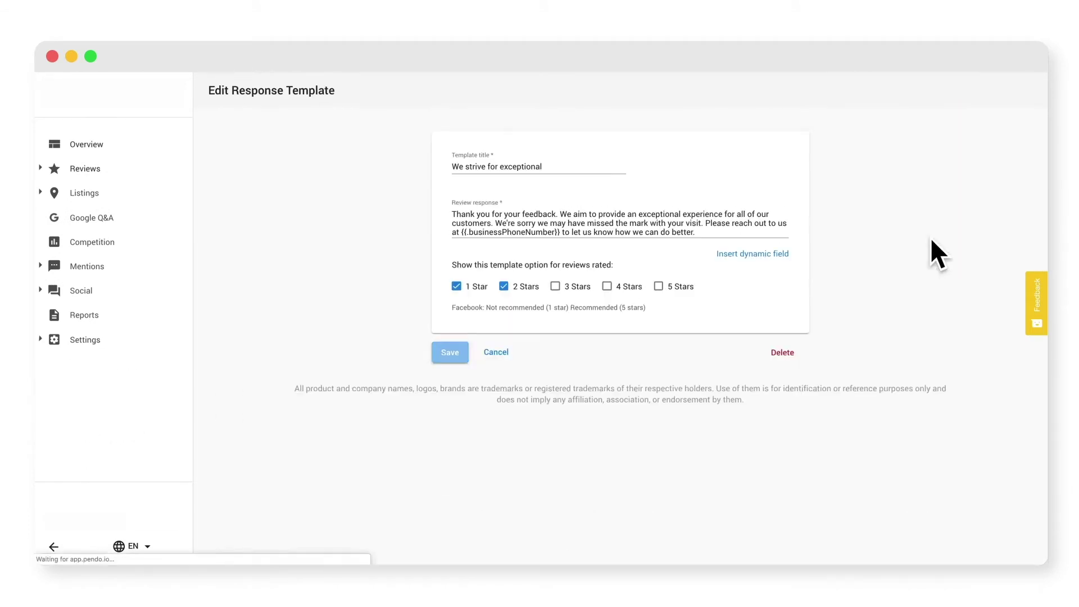
left_click(763, 255)
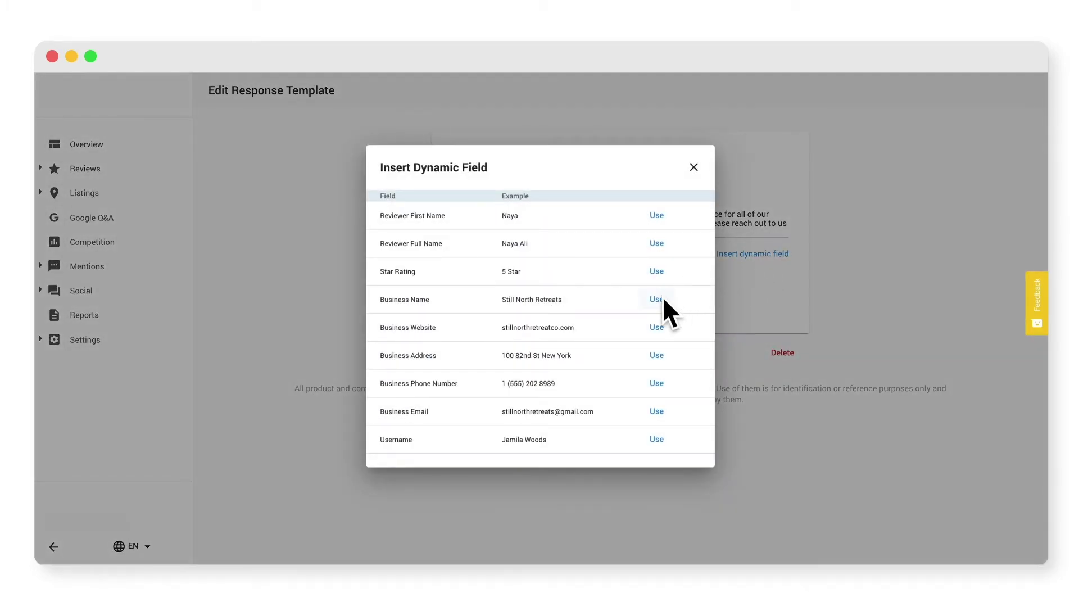
left_click(657, 215)
left_click(444, 357)
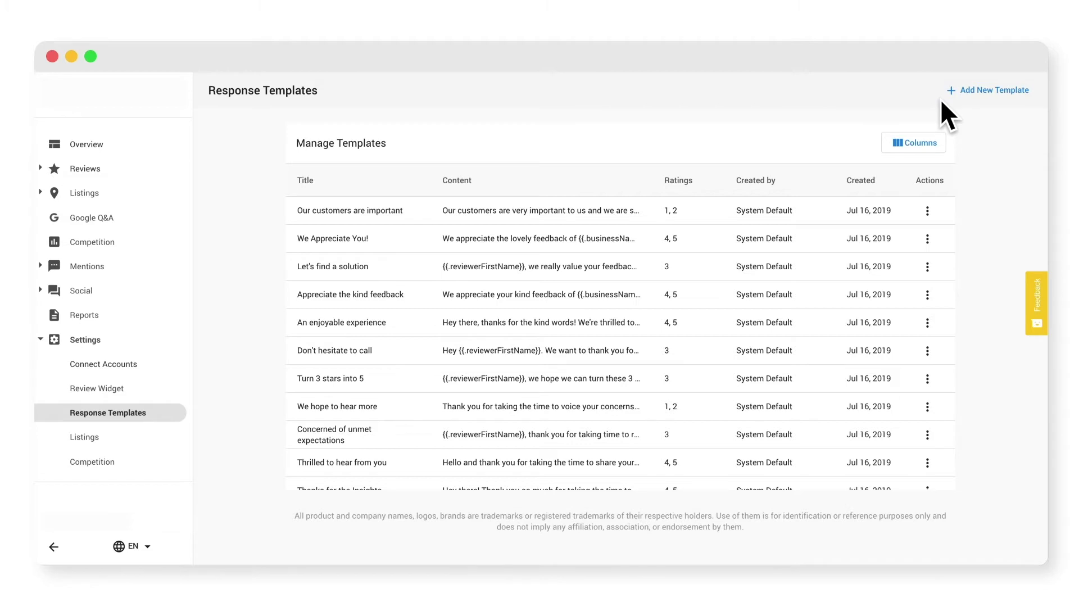
left_click(102, 168)
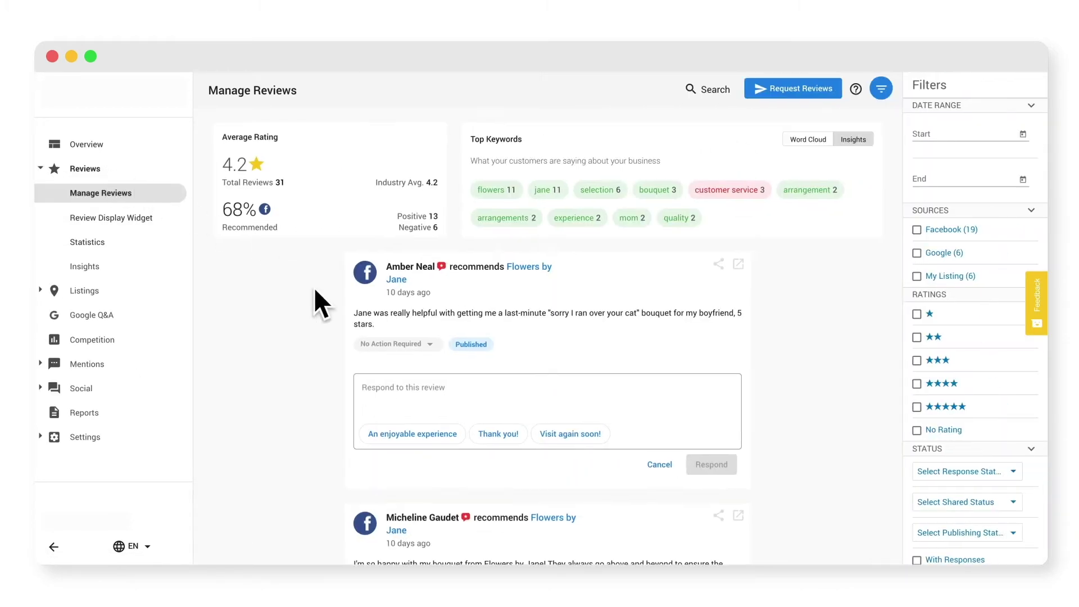
Mark the first review as Action Required and filter to reviews without responses
left_click(422, 340)
left_click(423, 367)
scroll(916, 339, "down", 1)
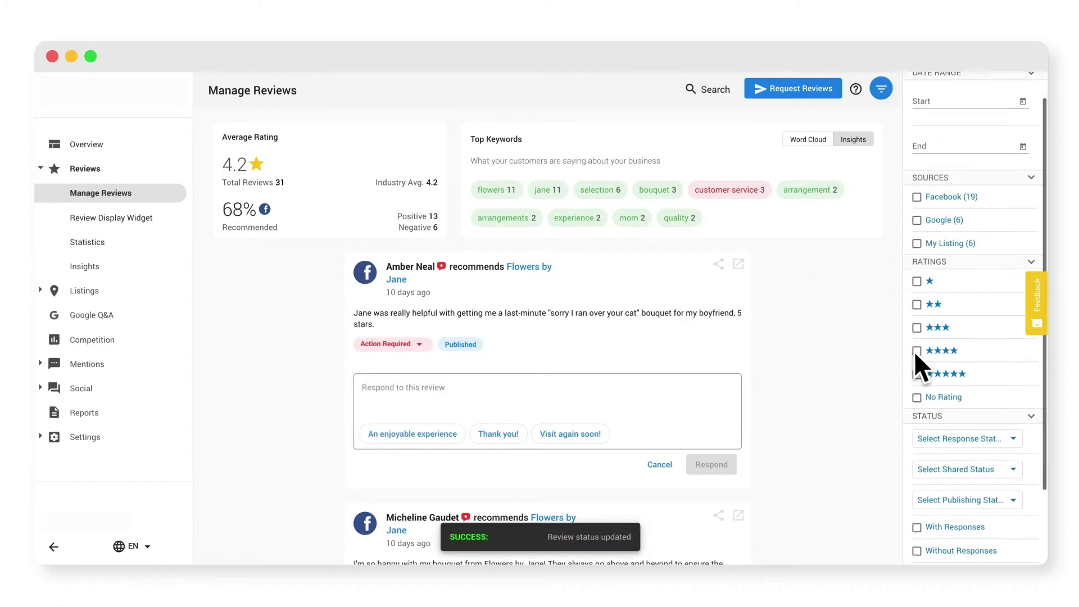
scroll(913, 351, "down", 3)
left_click(916, 458)
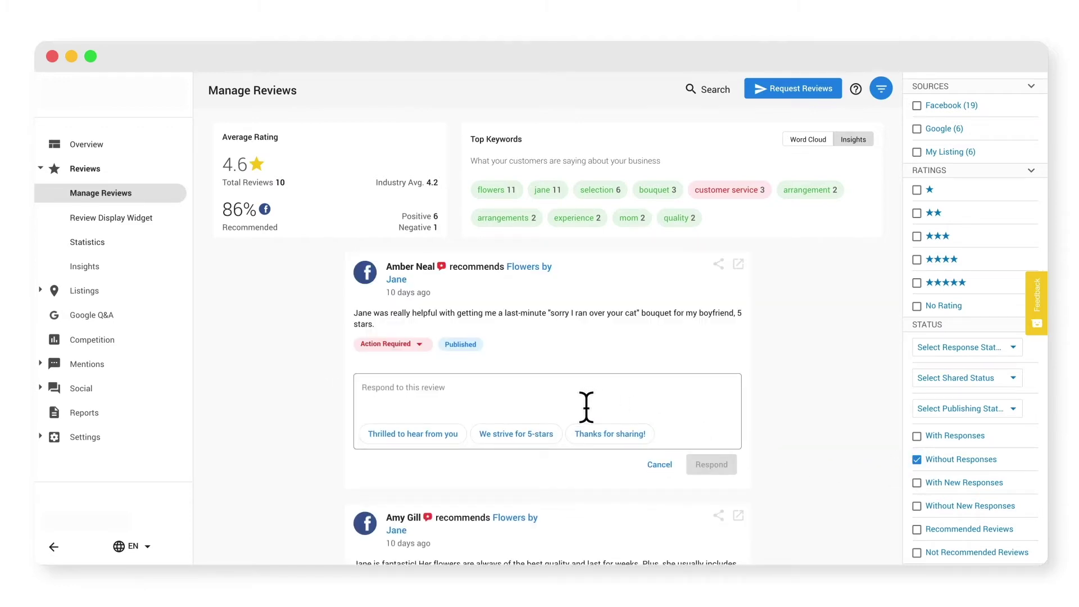
Post a 'Thrilled to hear from you' template reply with 'Take care!' added on a new line
left_click(452, 434)
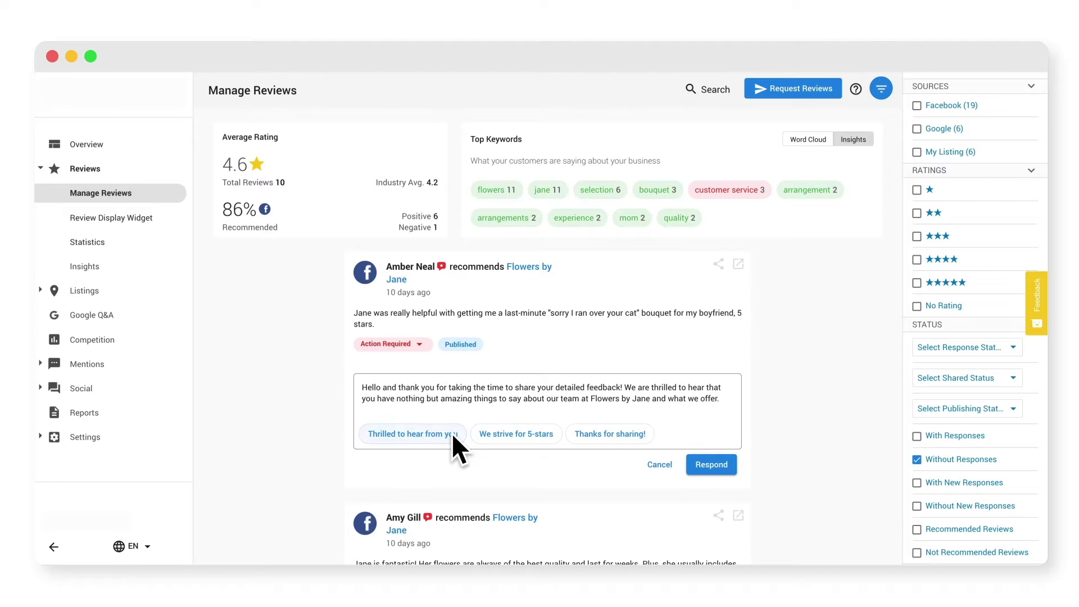
left_click(719, 397)
key("Return")
type("Take care")
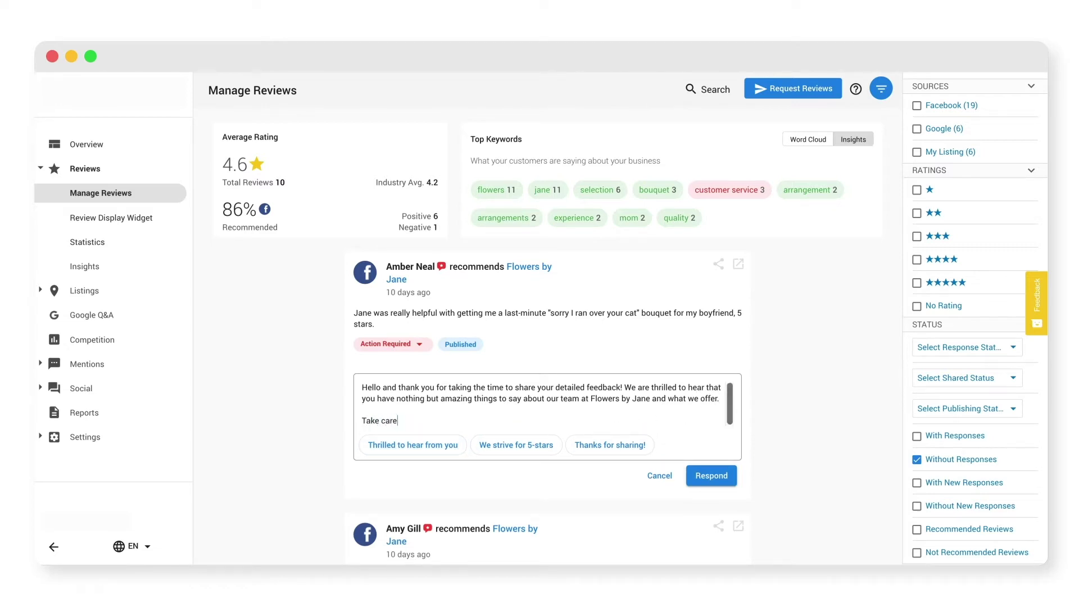
type("!")
left_click(725, 475)
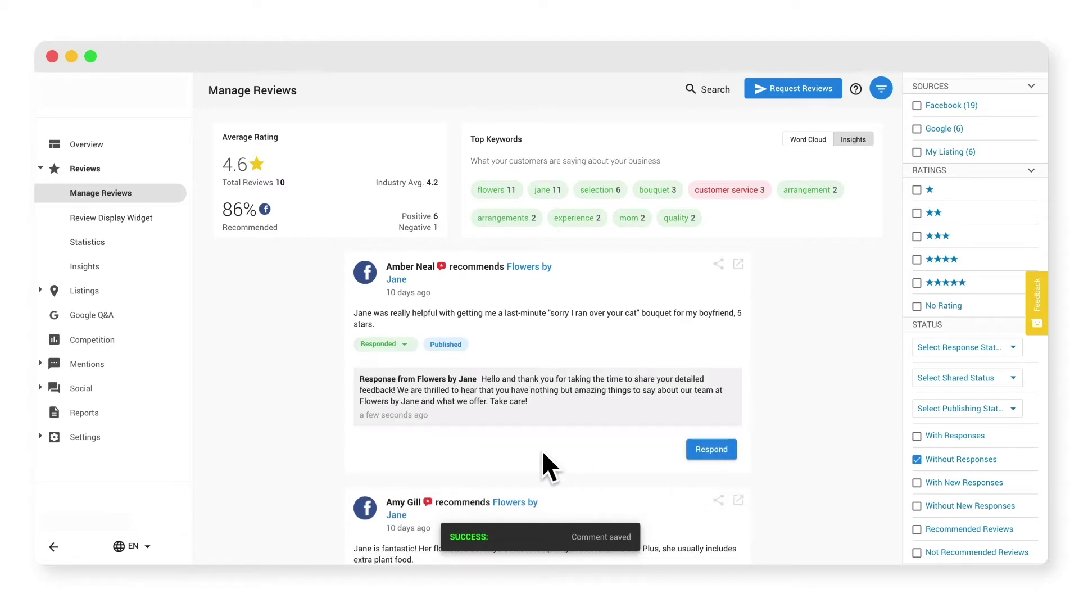
left_click(148, 221)
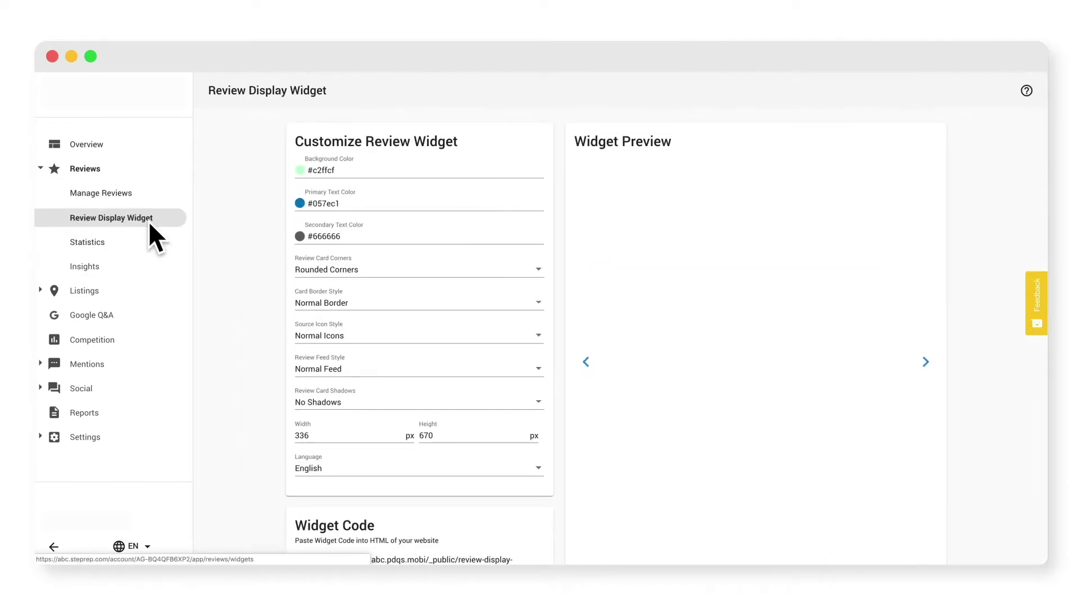
Set the review widget background to purple #c19dde and copy the widget embed code
left_click(301, 170)
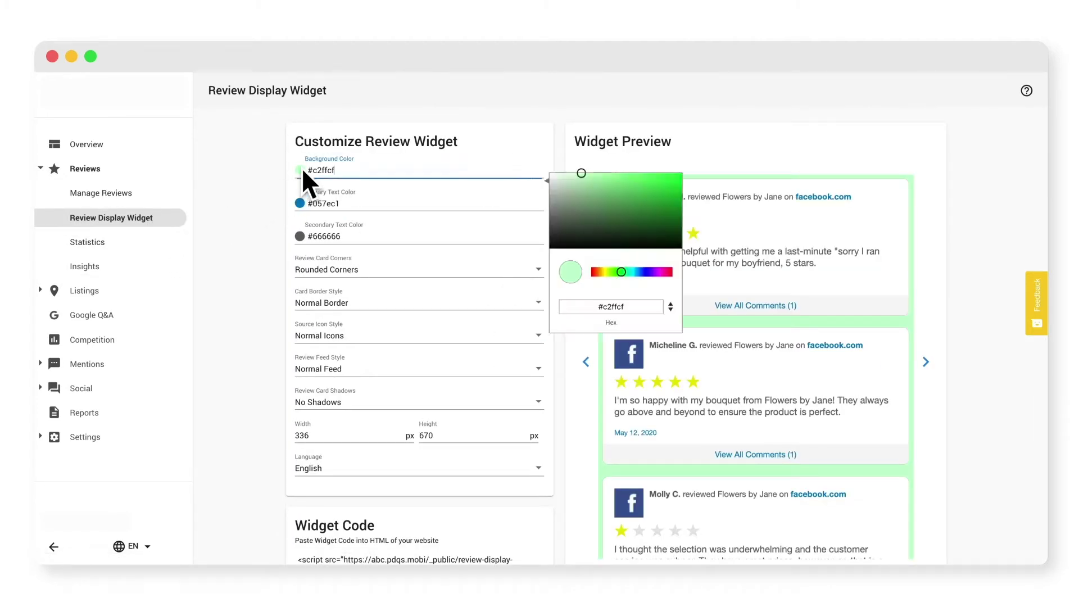
left_click(655, 272)
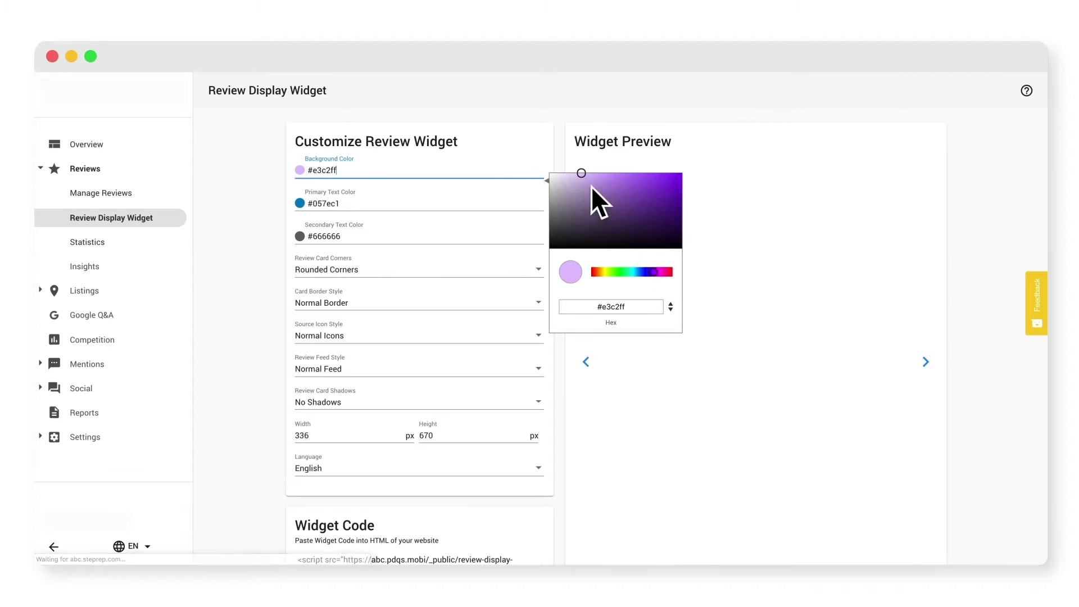
left_click_drag(585, 174, 585, 182)
left_click(245, 223)
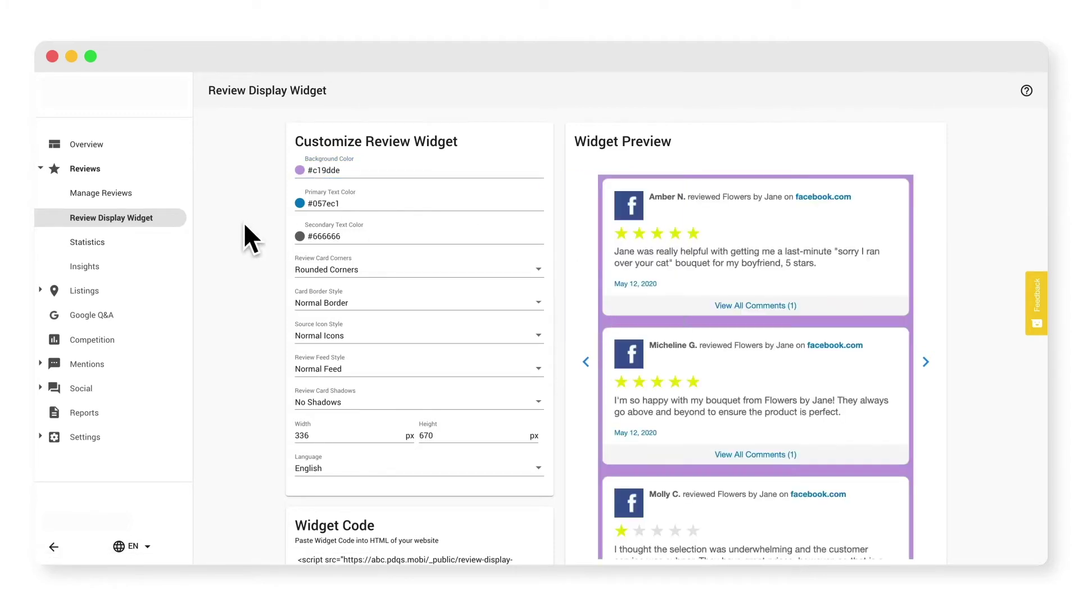
scroll(246, 225, "down", 3)
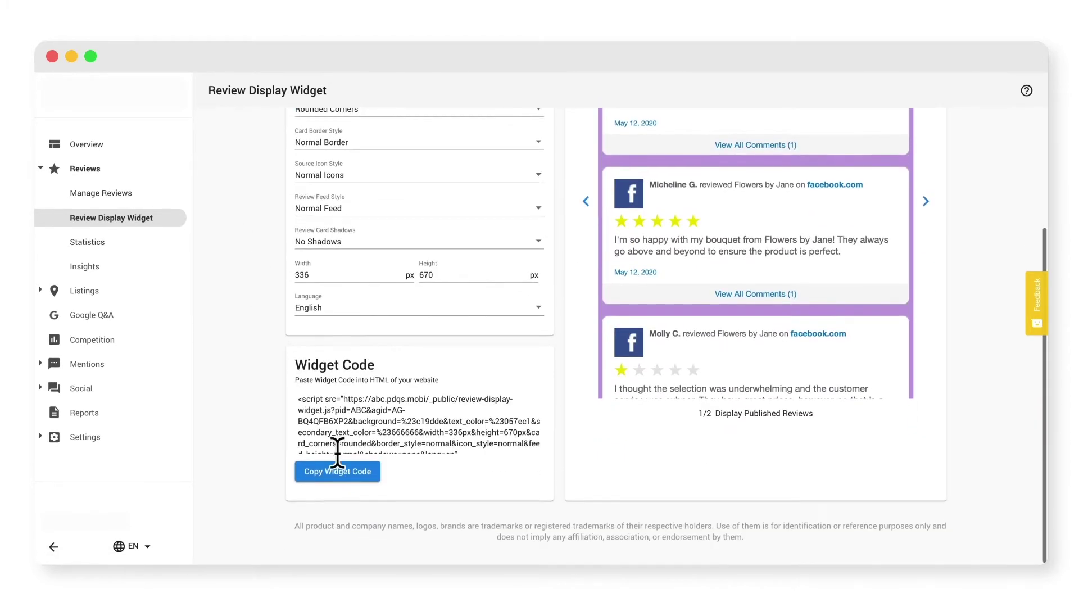
left_click(345, 475)
scroll(345, 474, "up", 3)
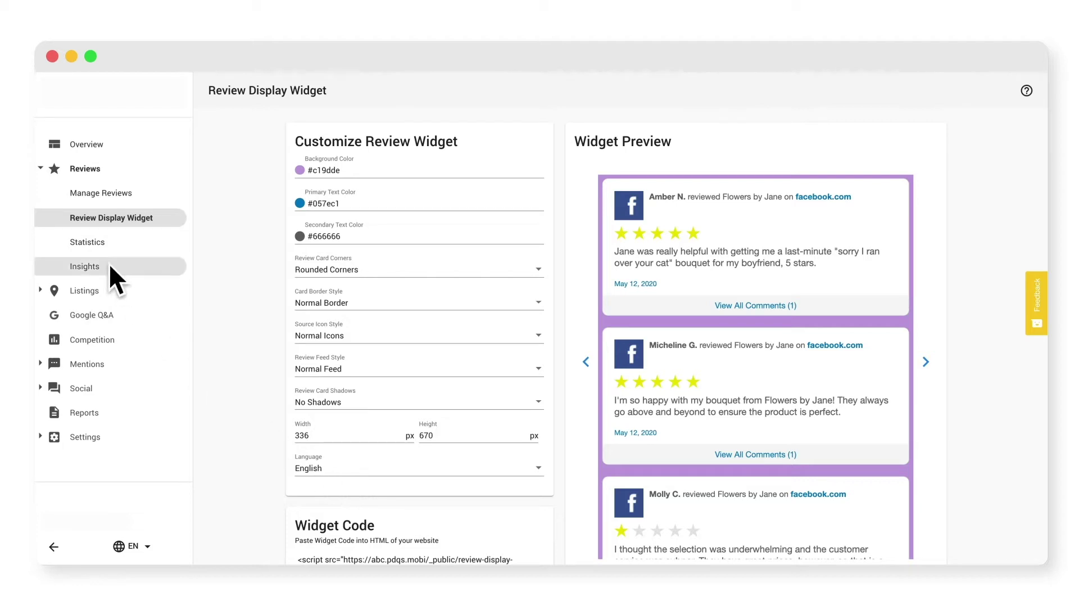
left_click(97, 240)
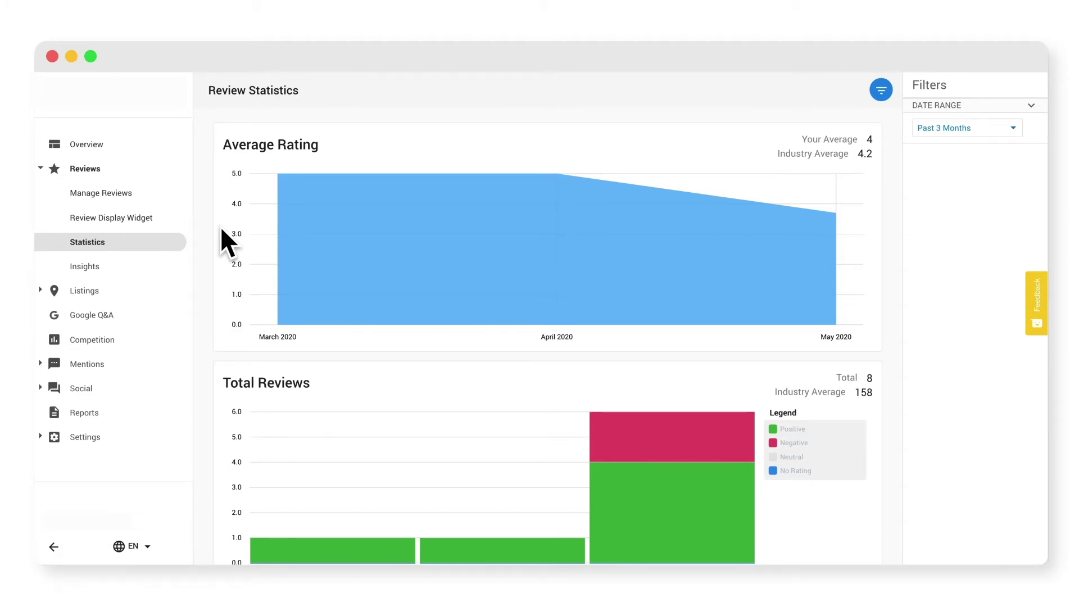
scroll(221, 228, "down", 5)
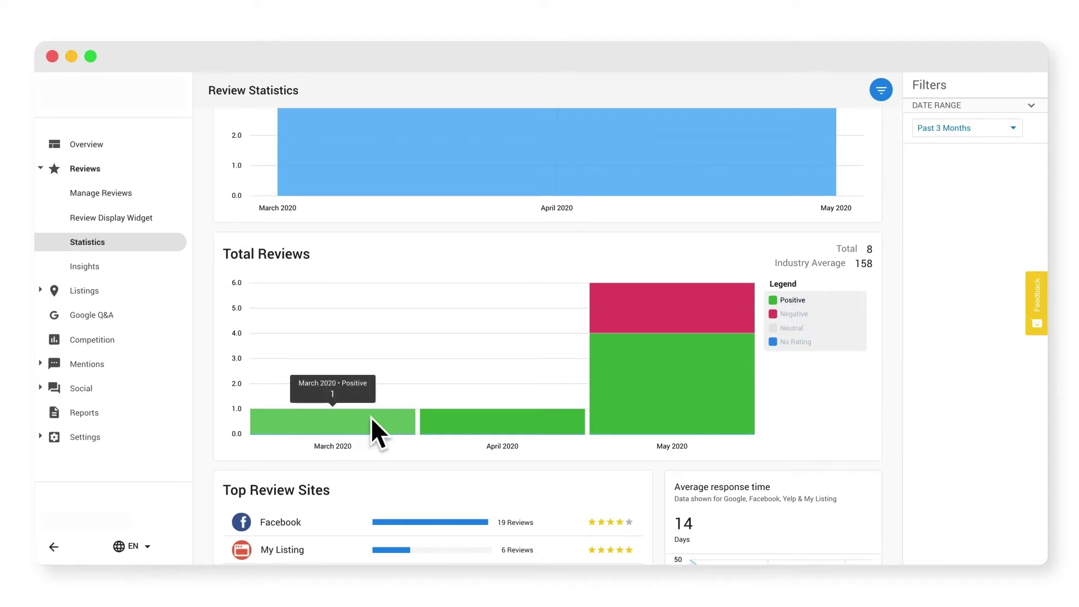
mouse_move(472, 417)
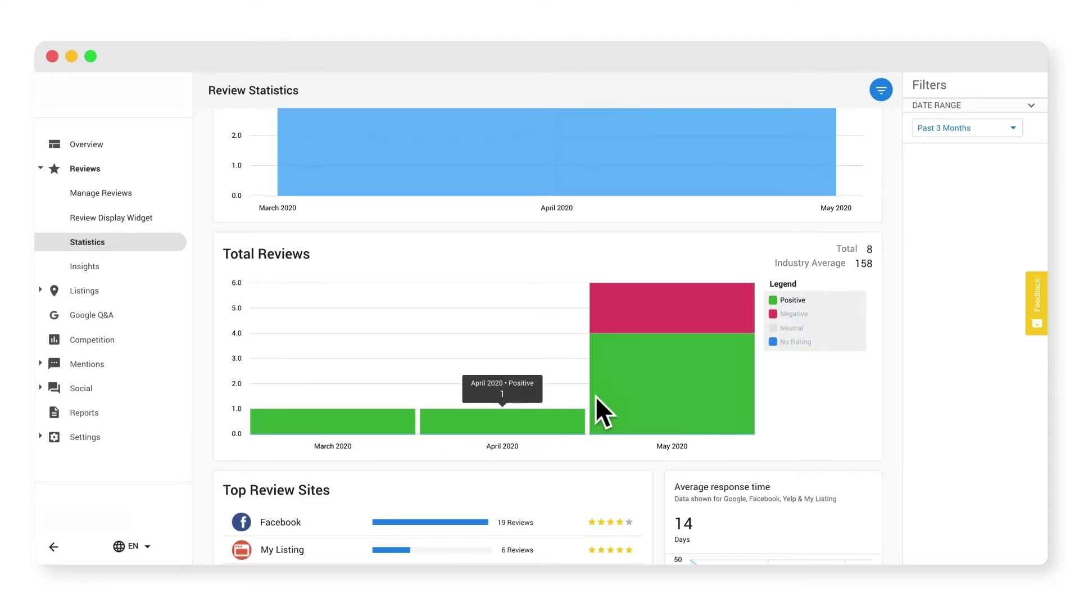
mouse_move(633, 378)
mouse_move(637, 319)
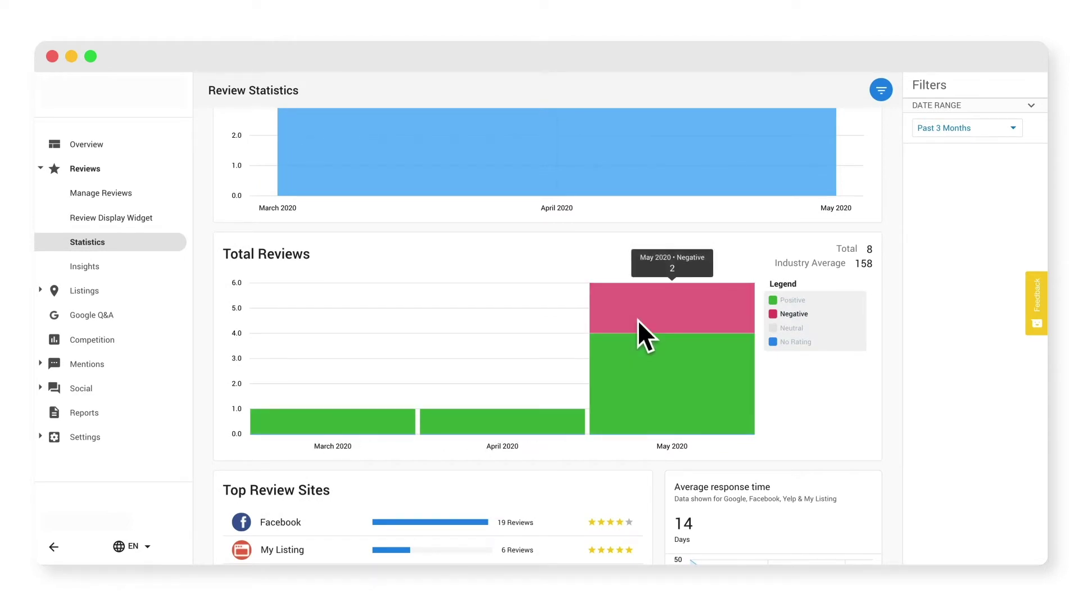
scroll(637, 319, "down", 1)
scroll(637, 319, "down", 5)
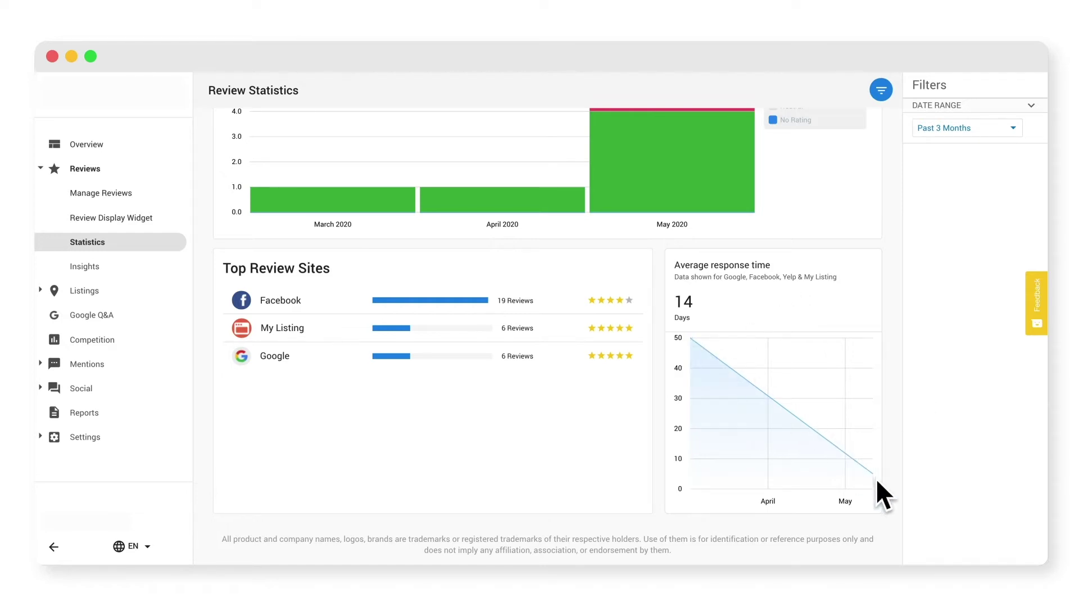
mouse_move(871, 477)
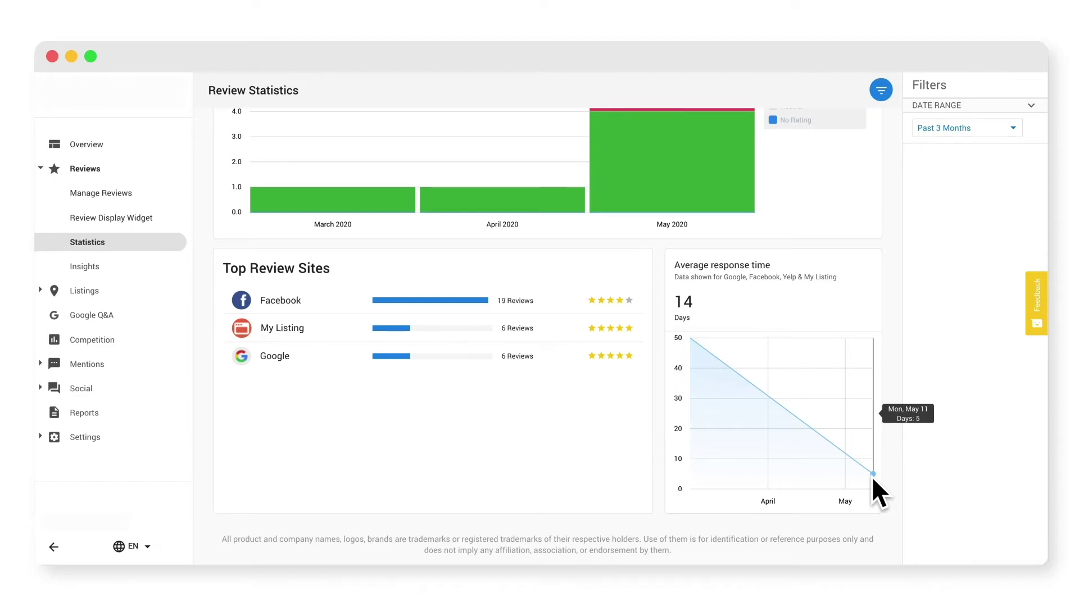
scroll(893, 487, "up", 5)
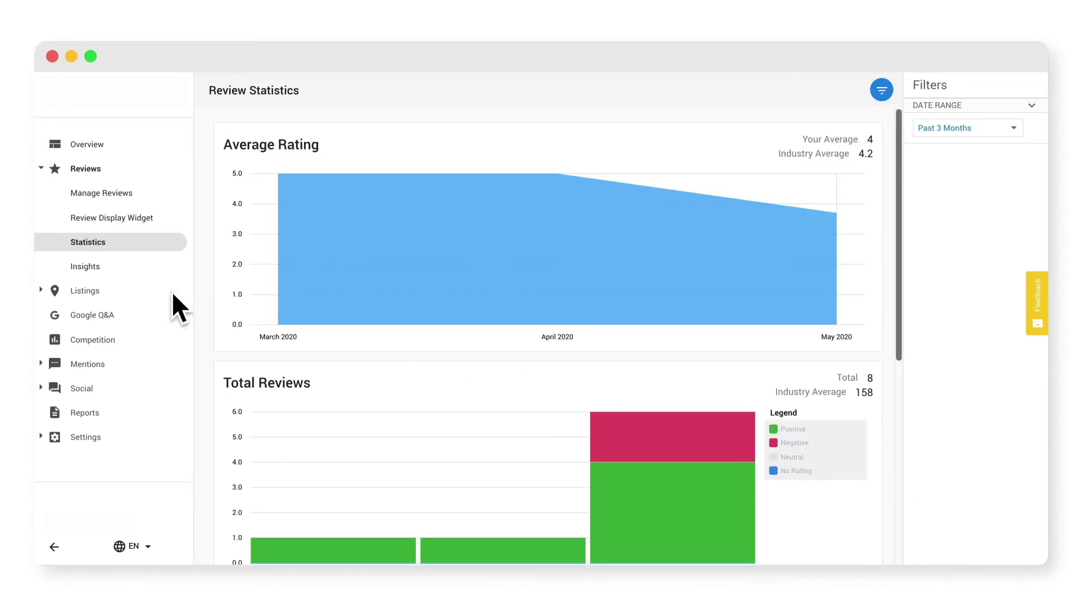
In review Insights, open the Selection keyword's sentiment details and filter to reviews calling it Wide
left_click(92, 269)
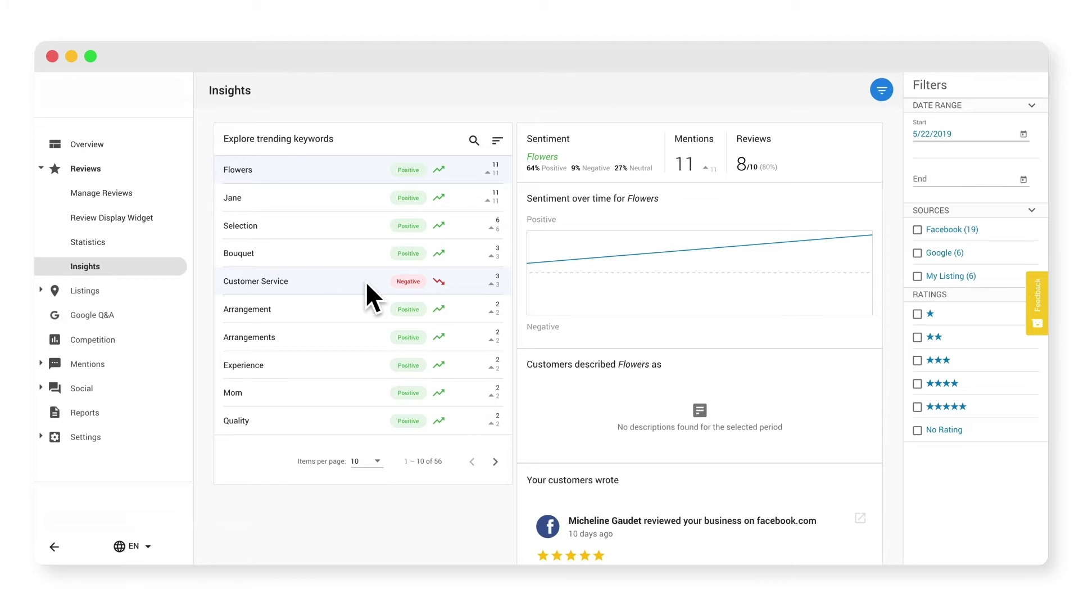
left_click(380, 224)
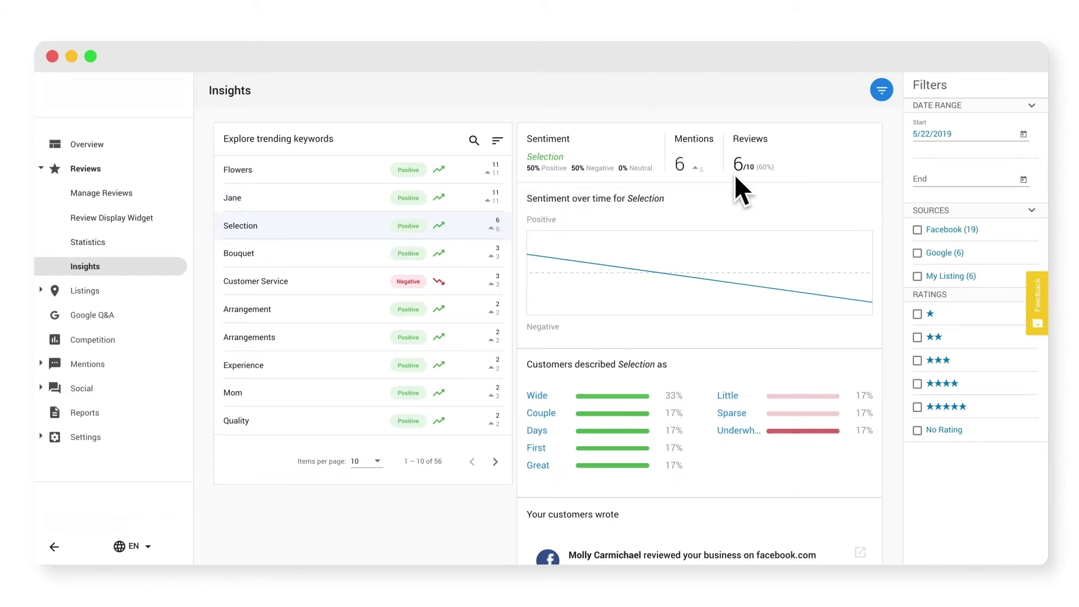
mouse_move(538, 252)
mouse_move(812, 291)
left_click(612, 393)
scroll(613, 393, "down", 6)
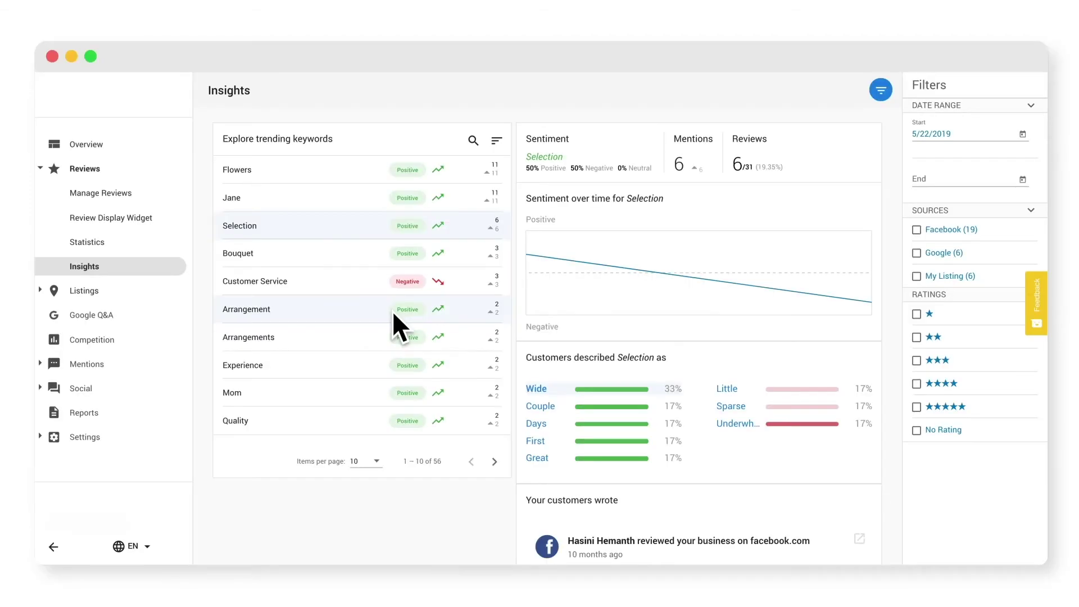
left_click(100, 288)
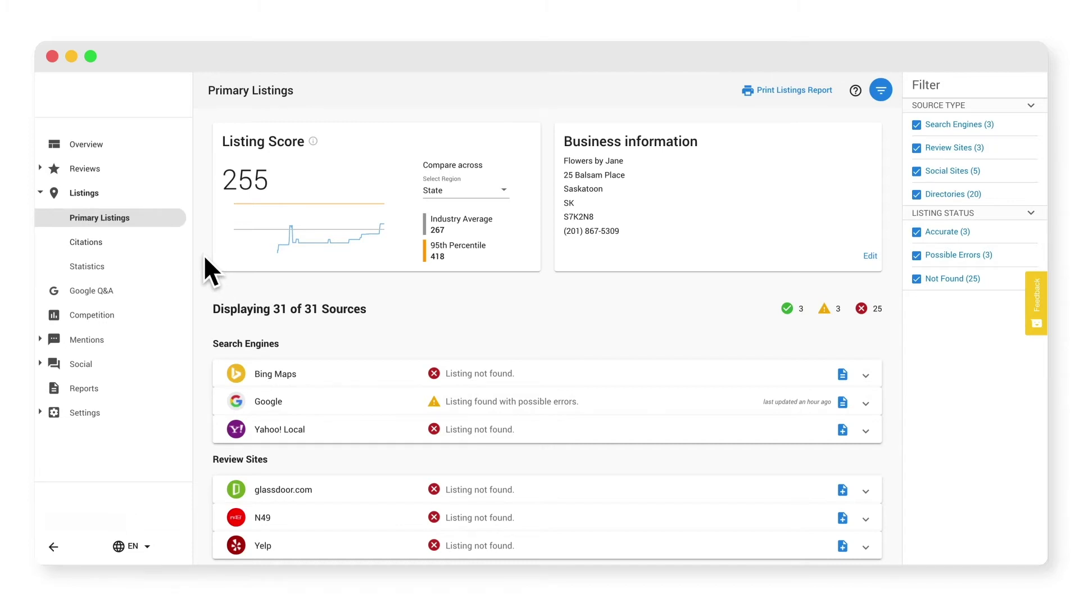
Scroll through the Primary Listings source sections to check each of the 31 sources' status
scroll(204, 258, "down", 1)
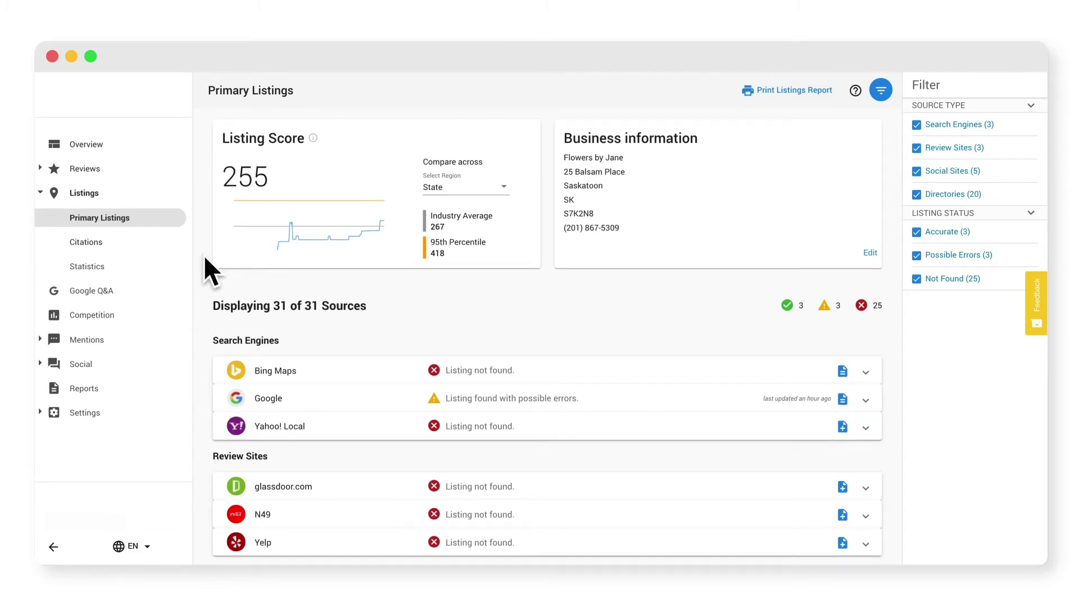
scroll(207, 257, "up", 1)
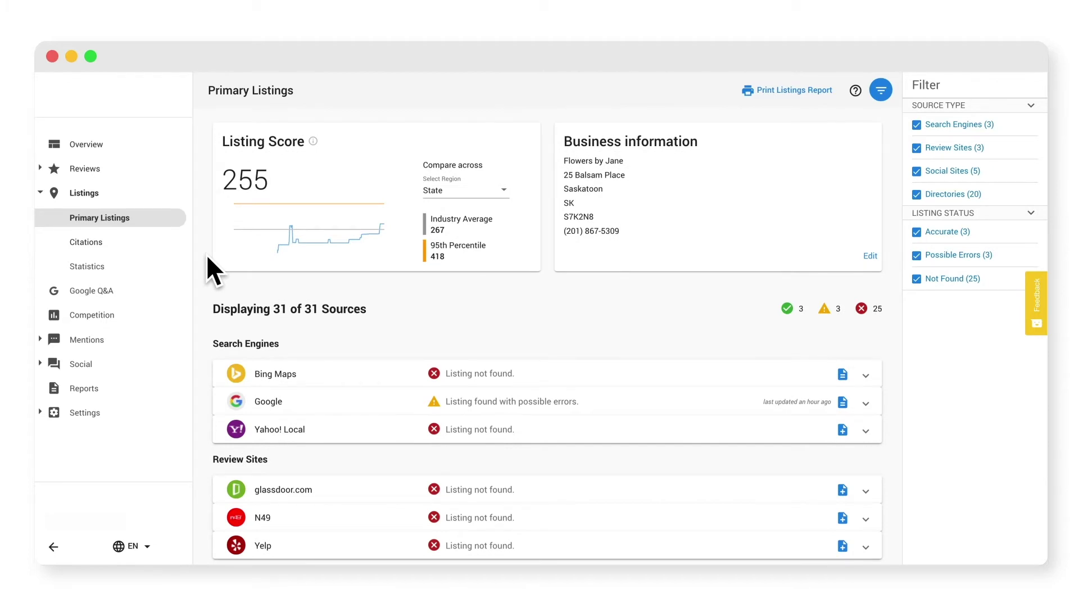
scroll(206, 257, "down", 5)
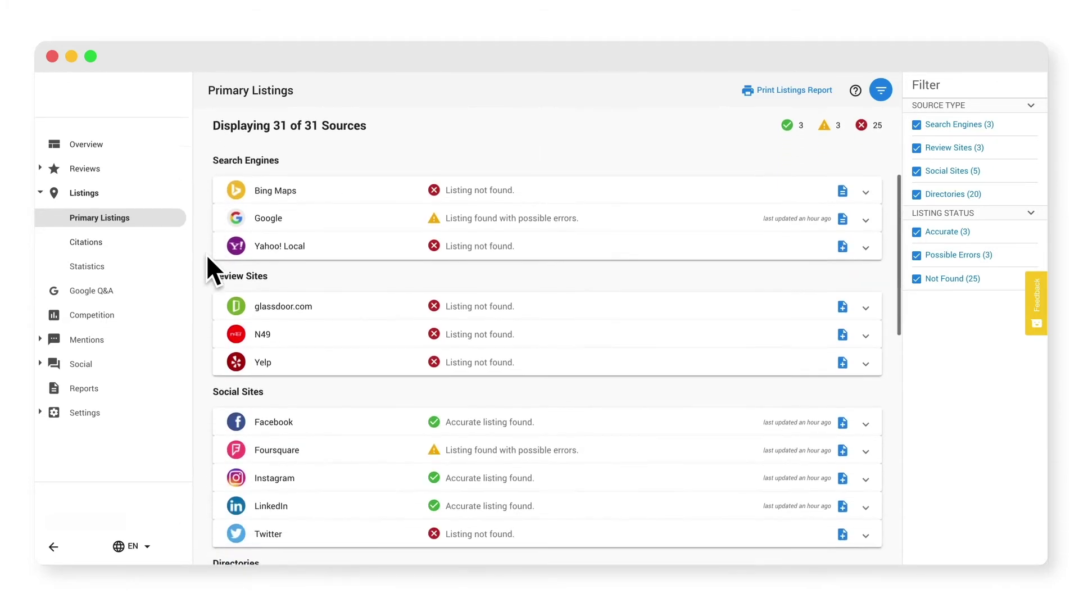
scroll(206, 255, "down", 5)
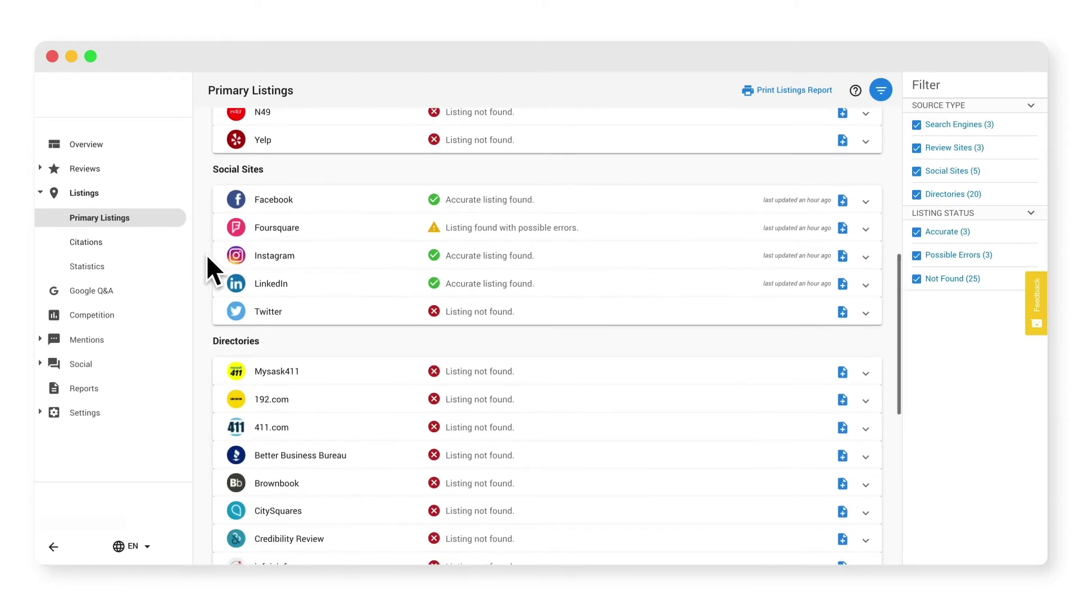
scroll(207, 254, "up", 8)
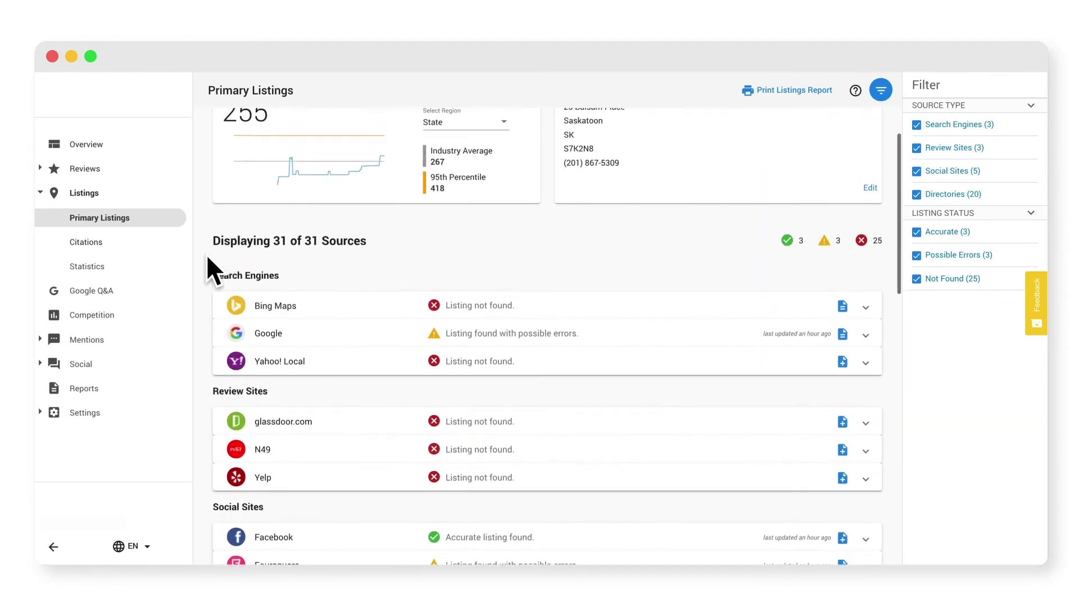
scroll(207, 254, "up", 2)
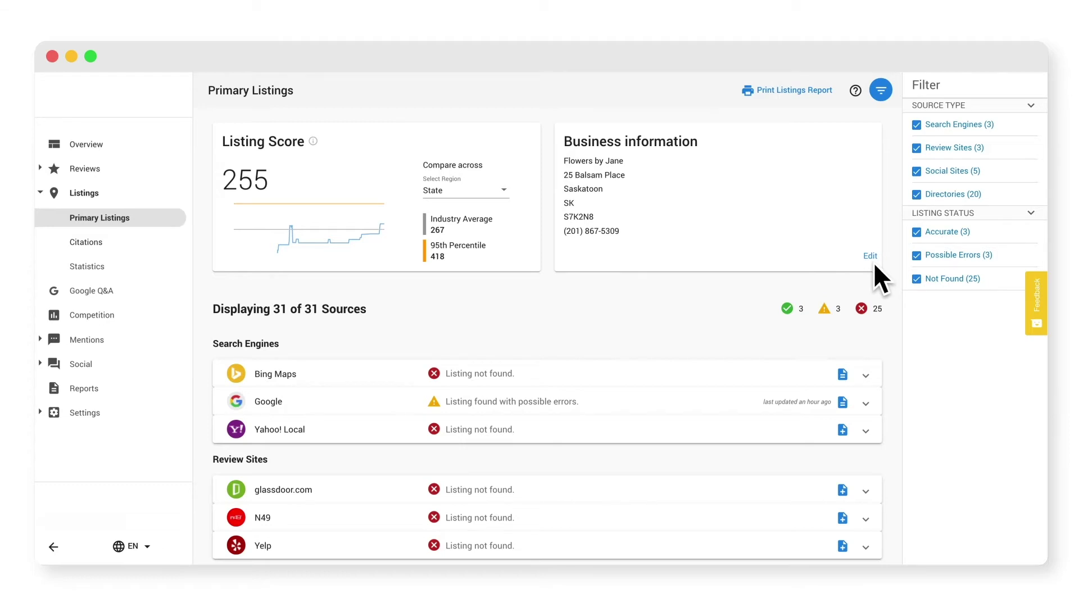
scroll(713, 303, "down", 3)
scroll(710, 297, "down", 4)
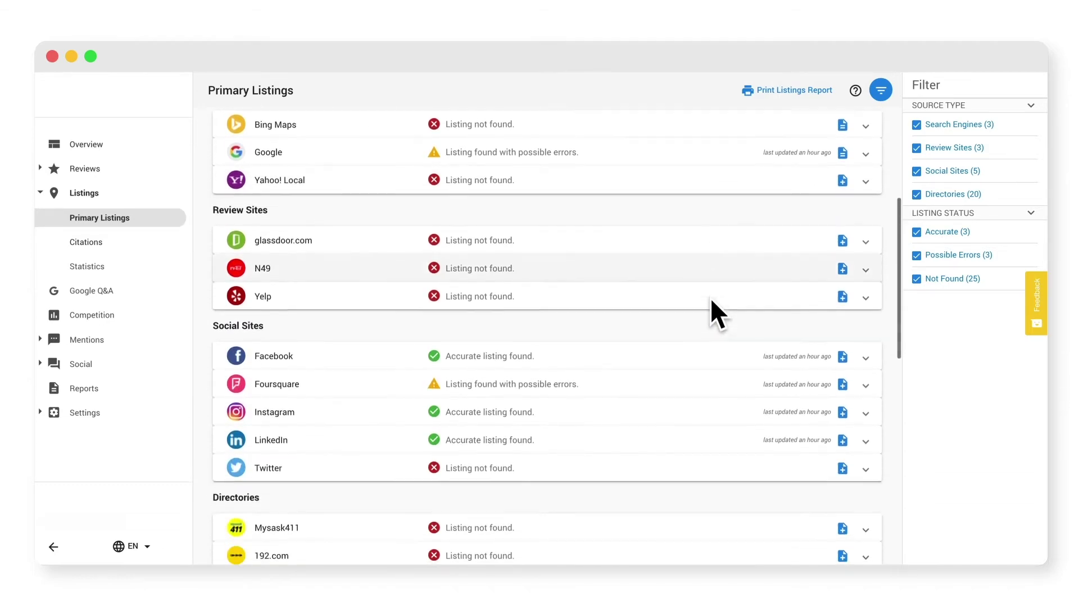
Paste and submit the business's Twitter profile URL as the Twitter listing source
left_click(864, 349)
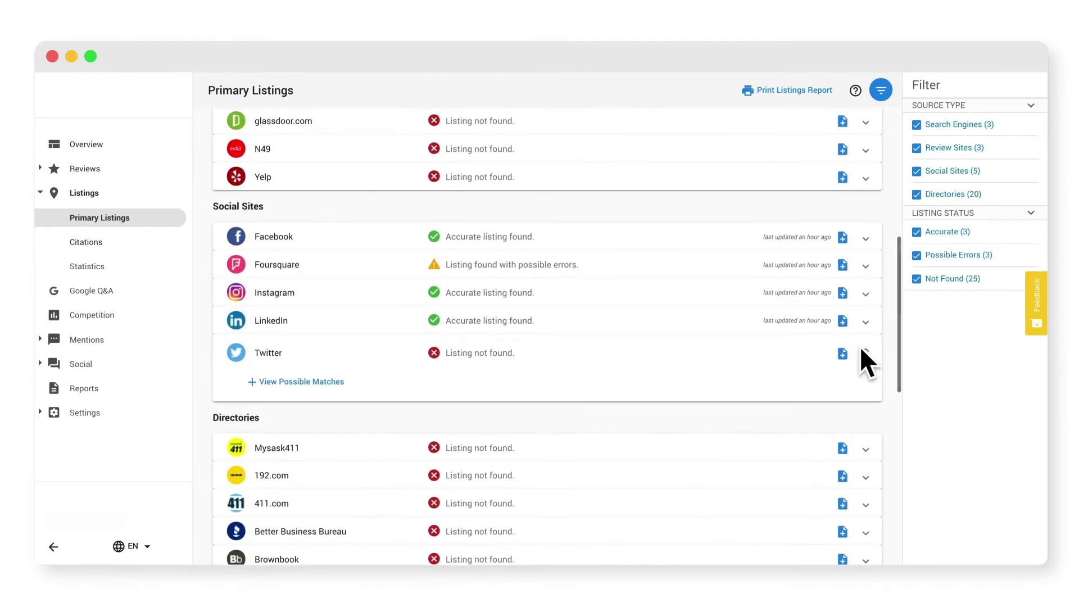
left_click(318, 381)
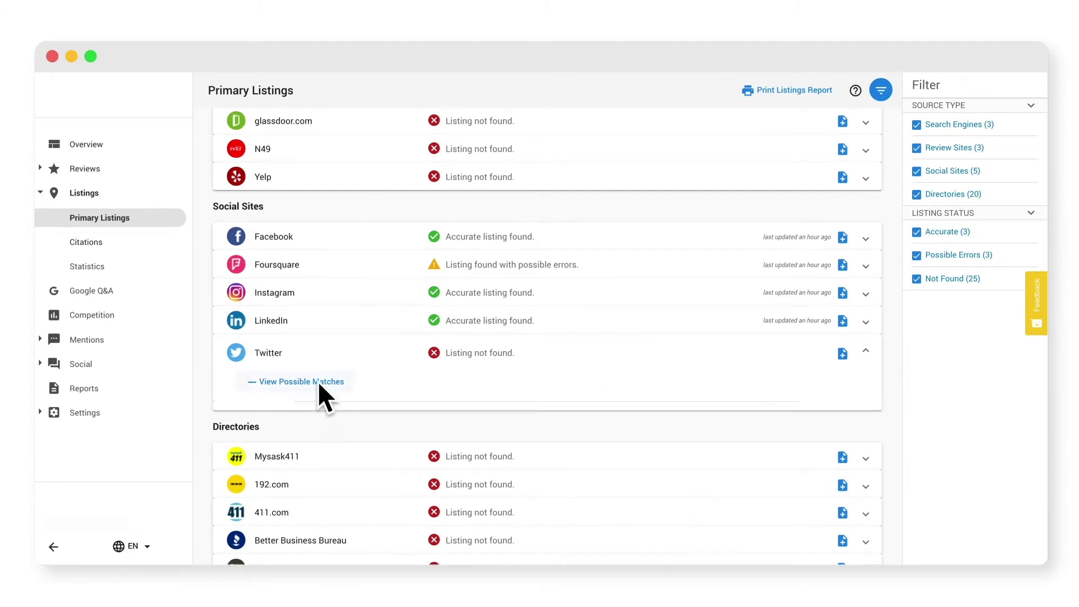
scroll(318, 381, "down", 3)
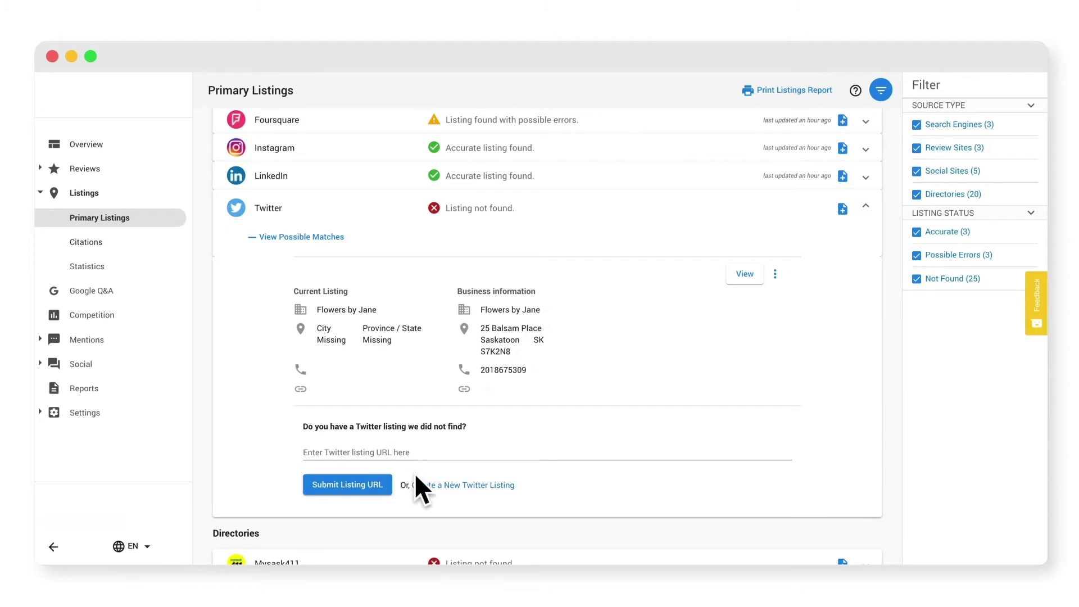
left_click(409, 453)
type("https://twitter.com/flowersbyjane3")
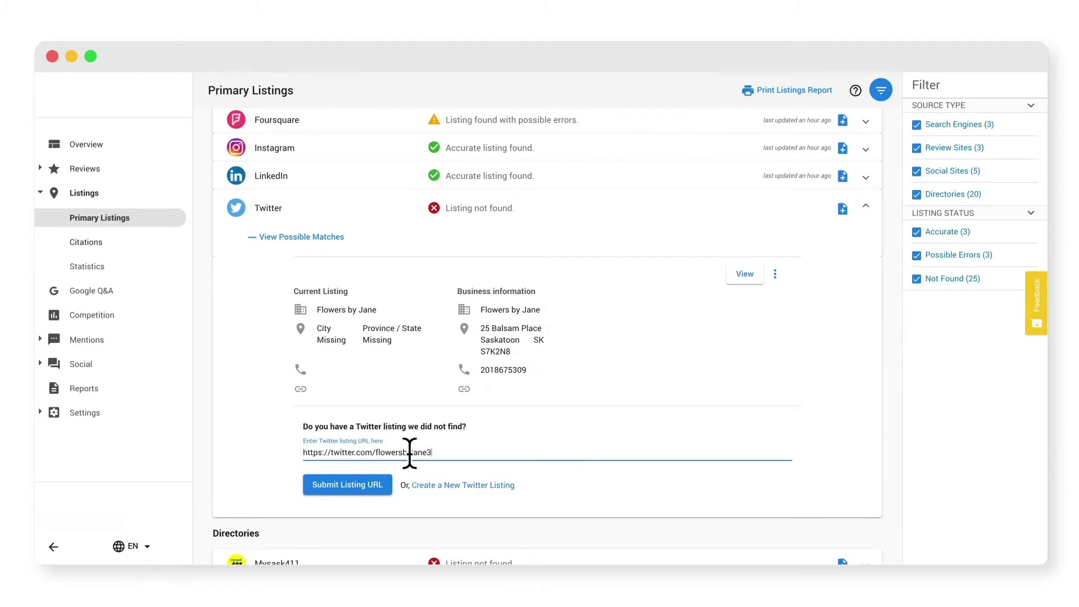
left_click(352, 481)
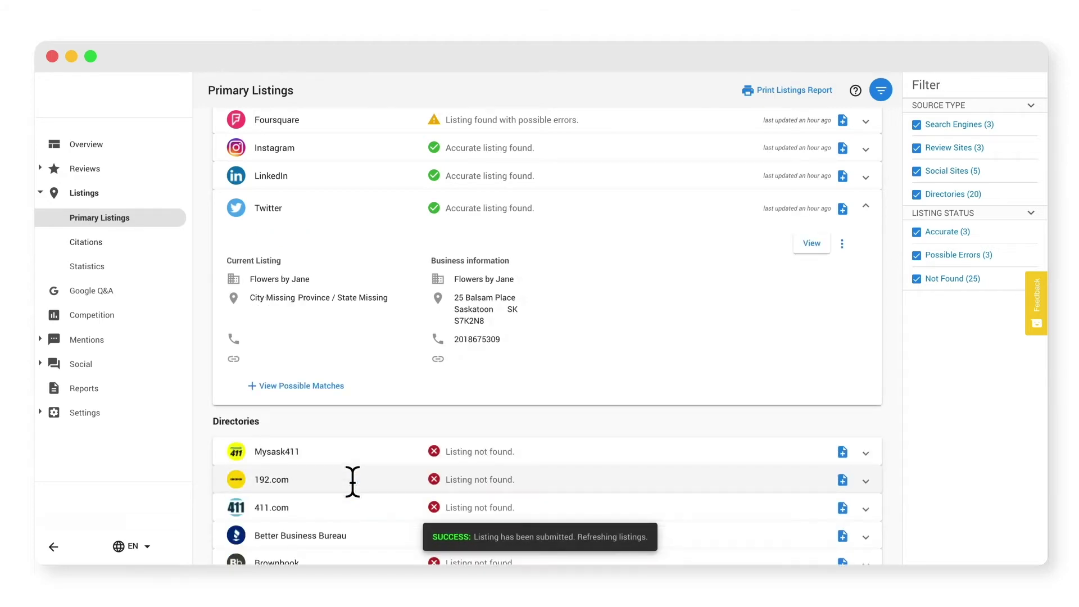
scroll(352, 480, "up", 10)
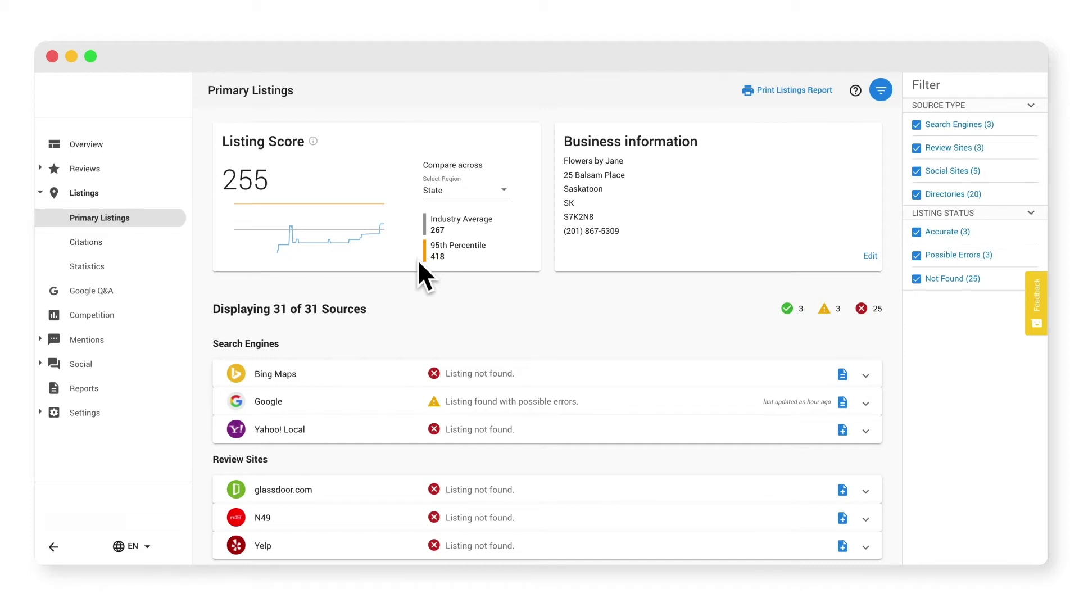
scroll(419, 261, "down", 1)
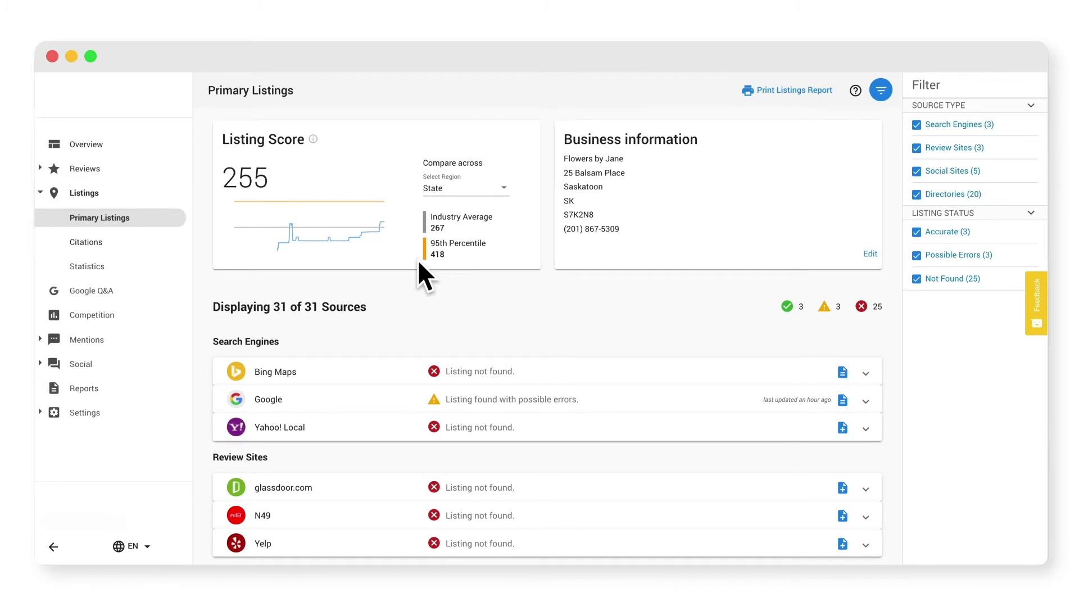
left_click(135, 256)
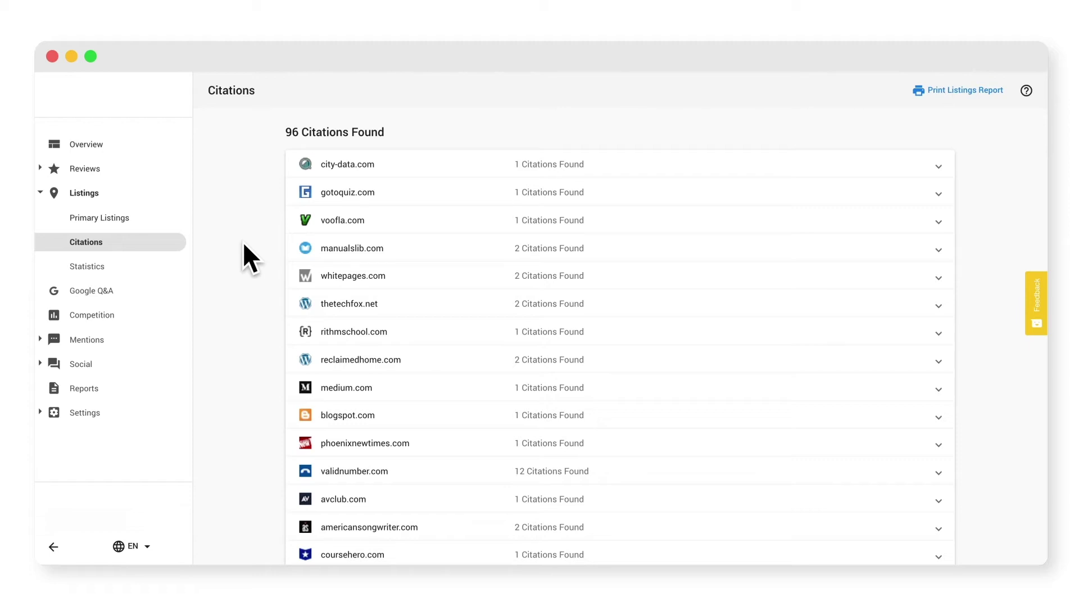
View the Statistics charts for listing score and citations found, then go to Google Q&A
left_click(119, 259)
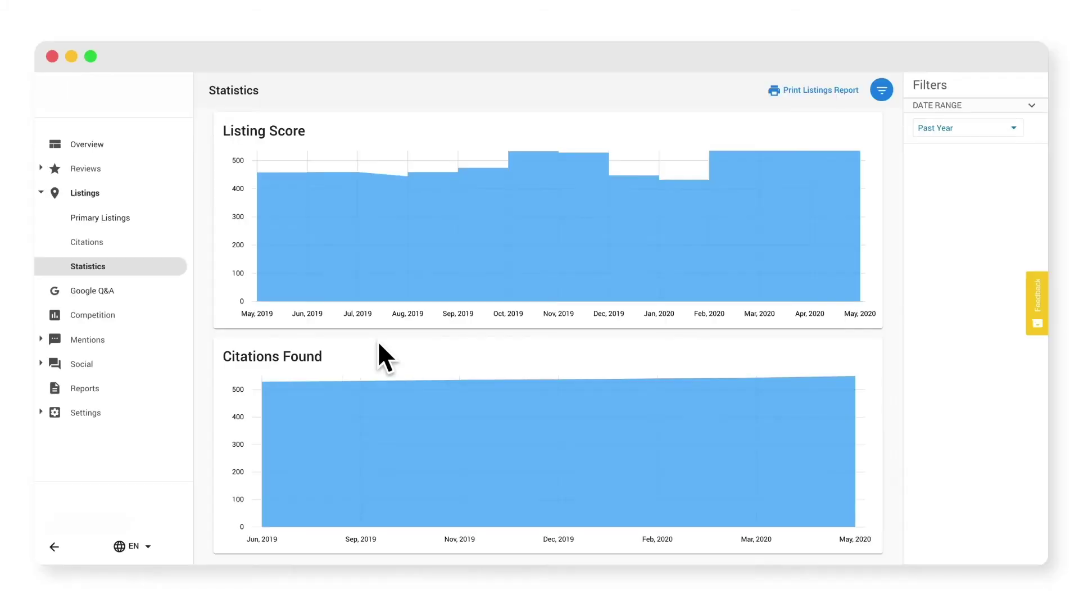
left_click(126, 289)
Show the additional answer on the child-age question and bring up the Ask a question form
scroll(243, 289, "up", 10)
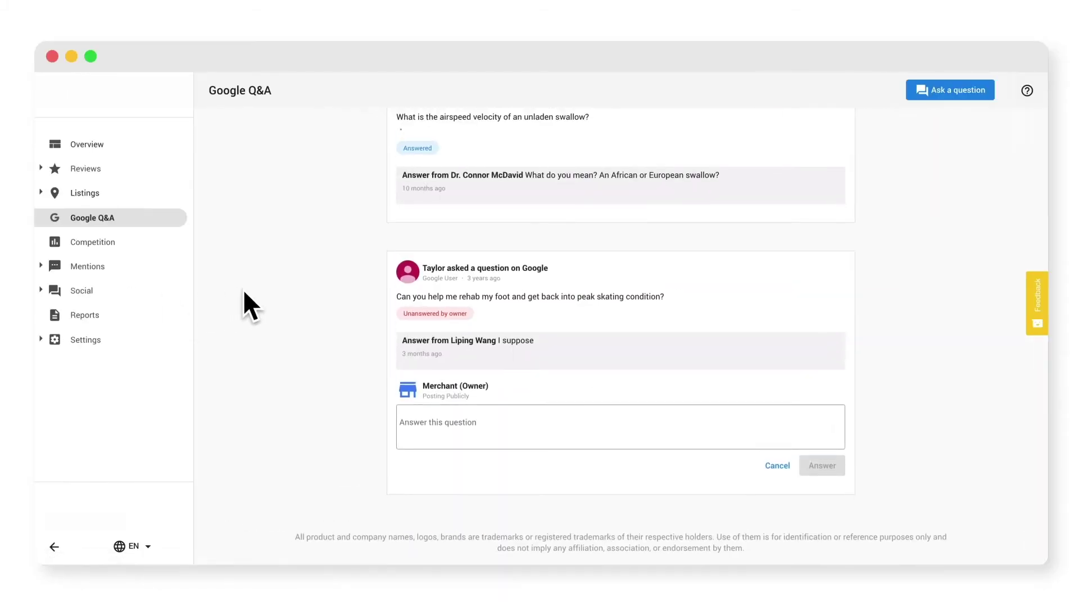
scroll(244, 291, "up", 10)
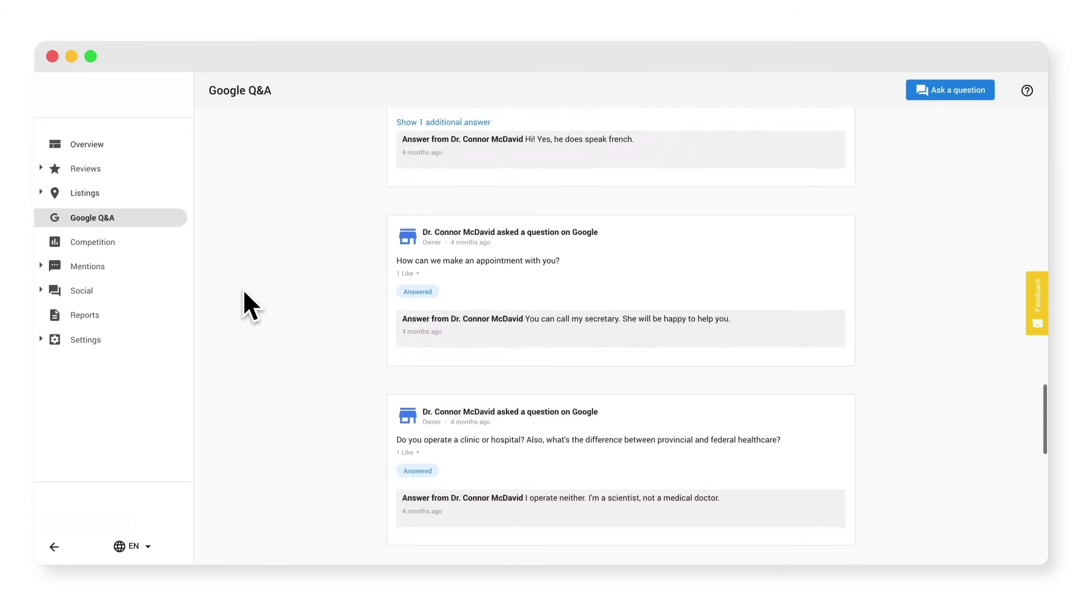
scroll(244, 291, "up", 10)
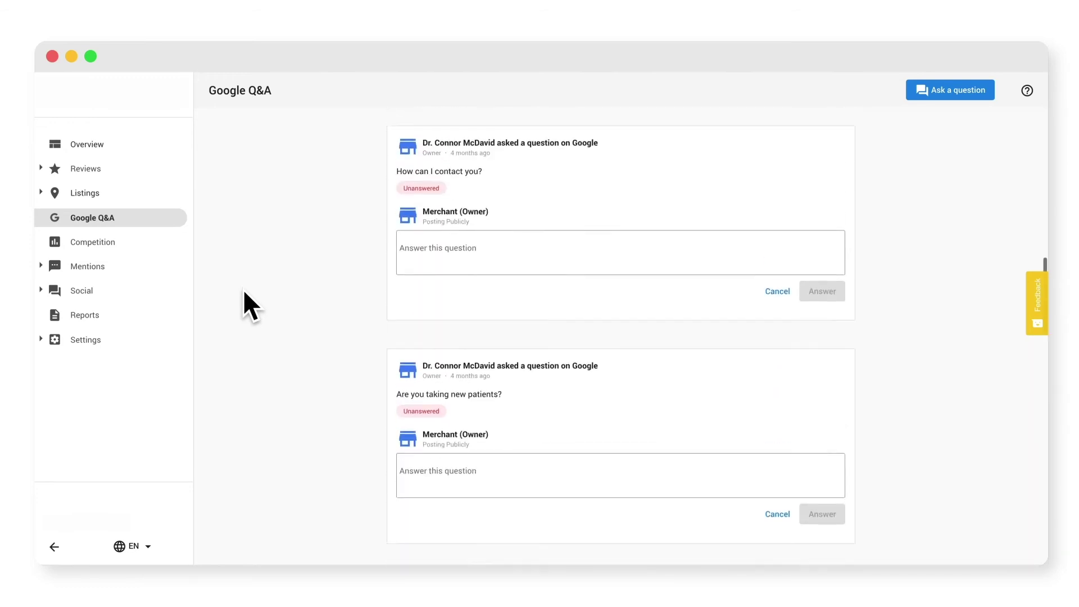
scroll(243, 291, "up", 4)
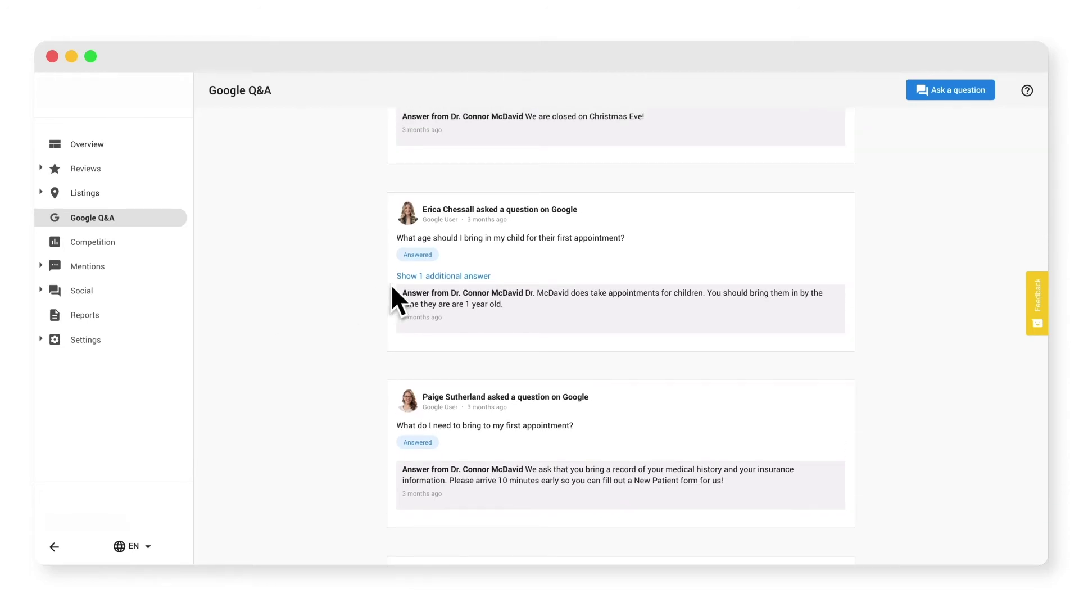
left_click(413, 277)
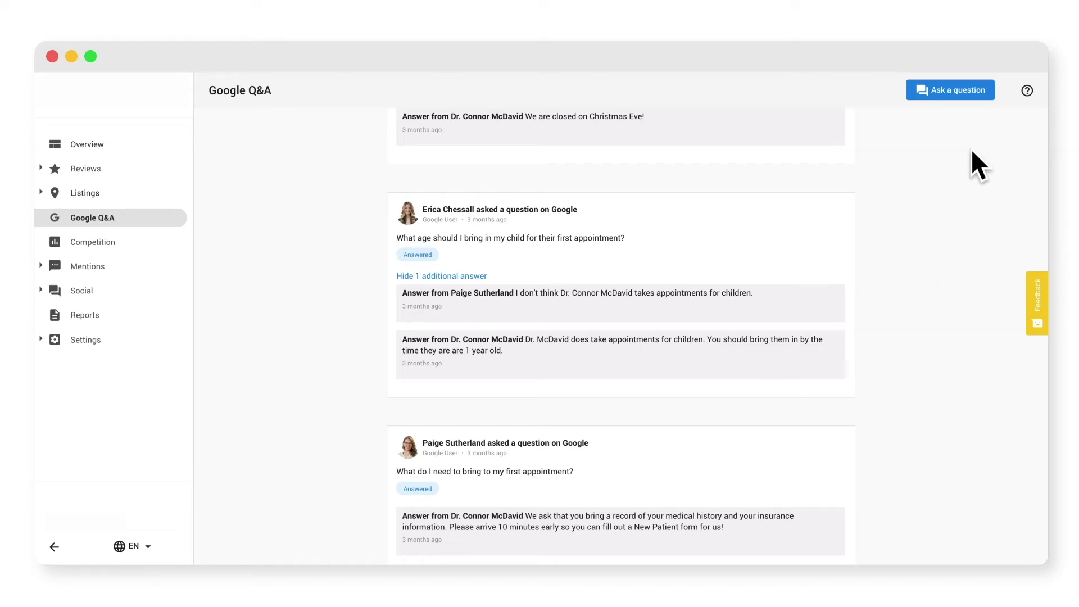
left_click(973, 93)
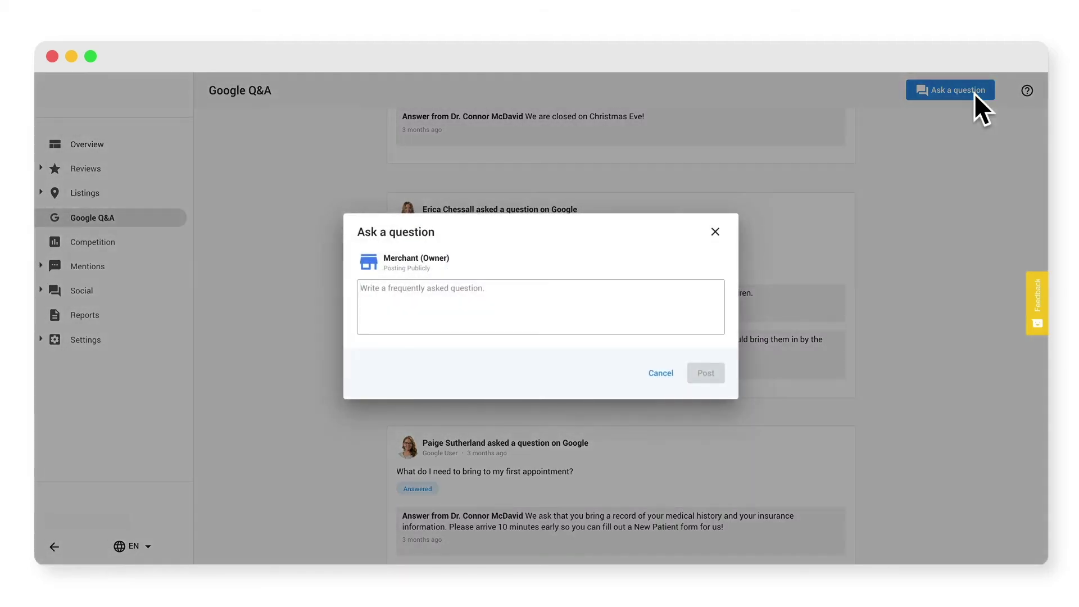
Post the question 'How can I contact you?' and type an answer giving the office phone number
type("How can I contact you?")
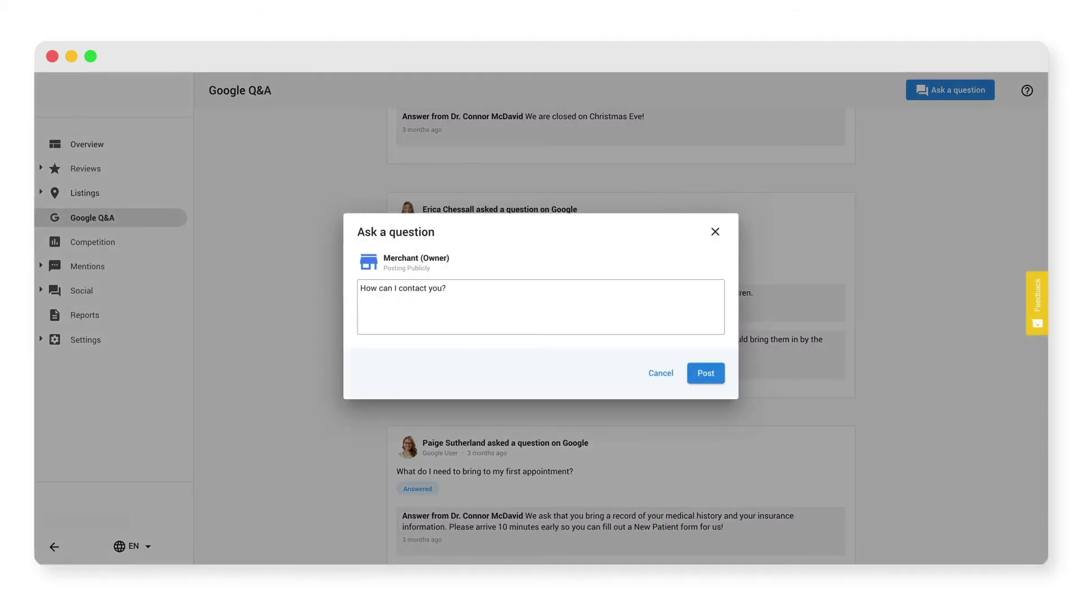
left_click(705, 372)
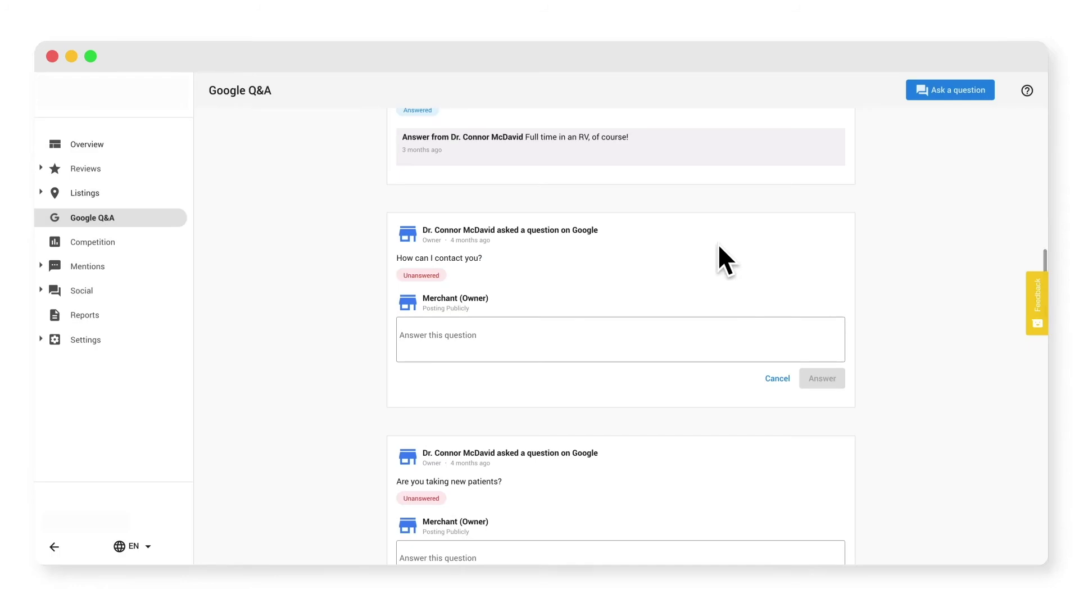
left_click(659, 334)
type("Please call our o")
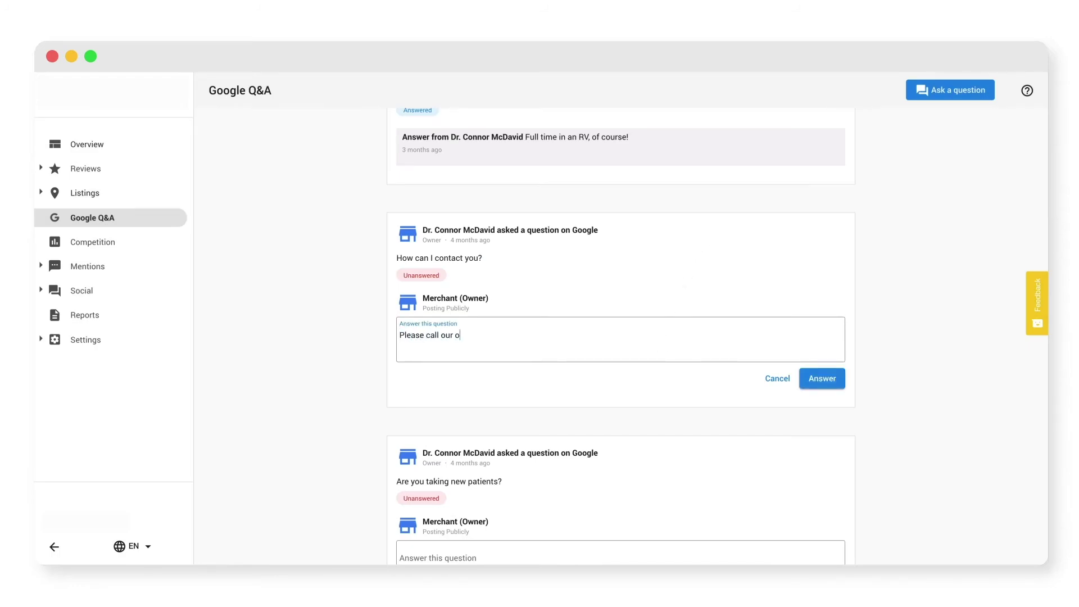
type("ffices at 555-5589! Thanks!")
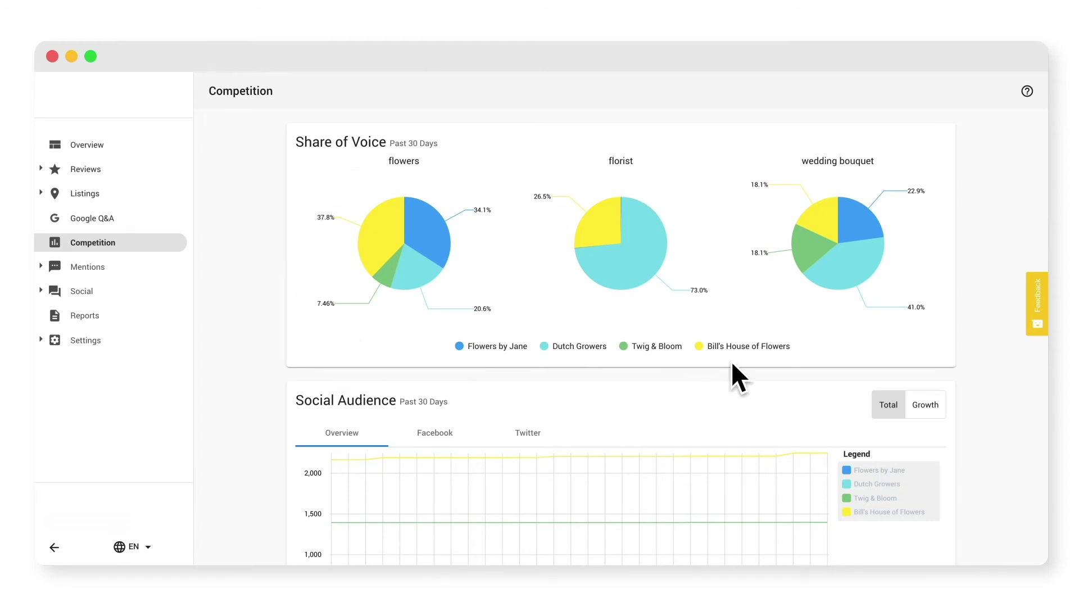
Read each competitor's 2020-05-18 Social Audience follower count; Bill's House of Flowers leads at 2,248
scroll(732, 364, "down", 3)
scroll(732, 363, "down", 1)
mouse_move(733, 361)
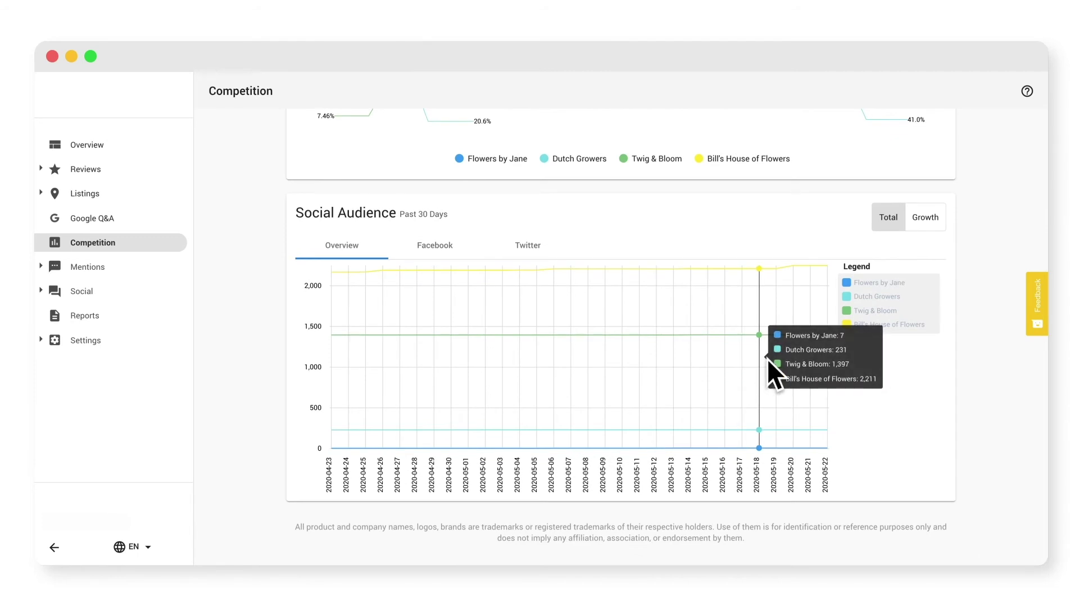
mouse_move(789, 359)
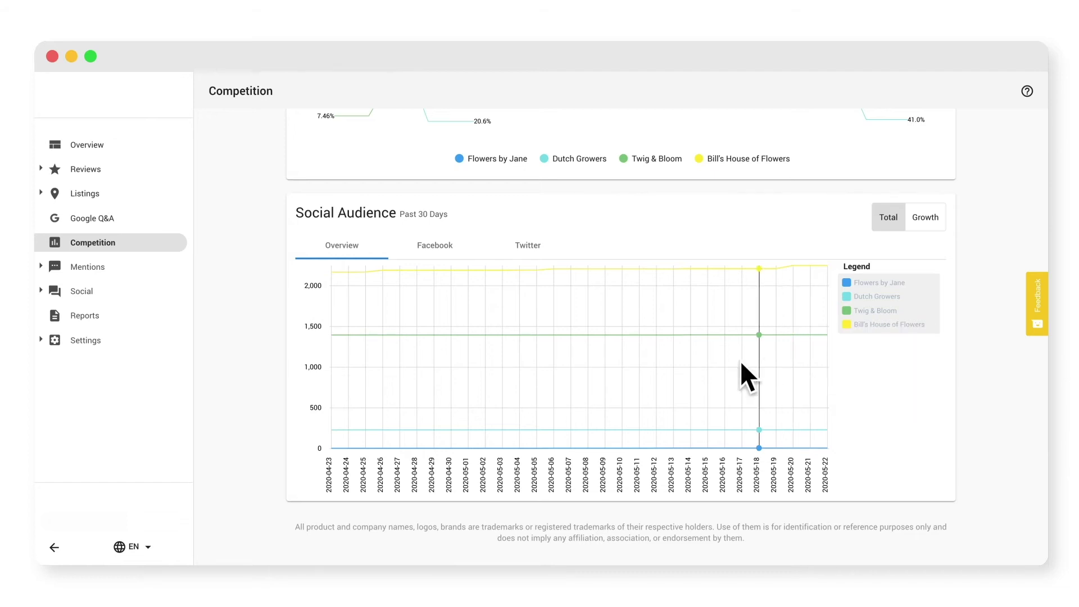
left_click(110, 339)
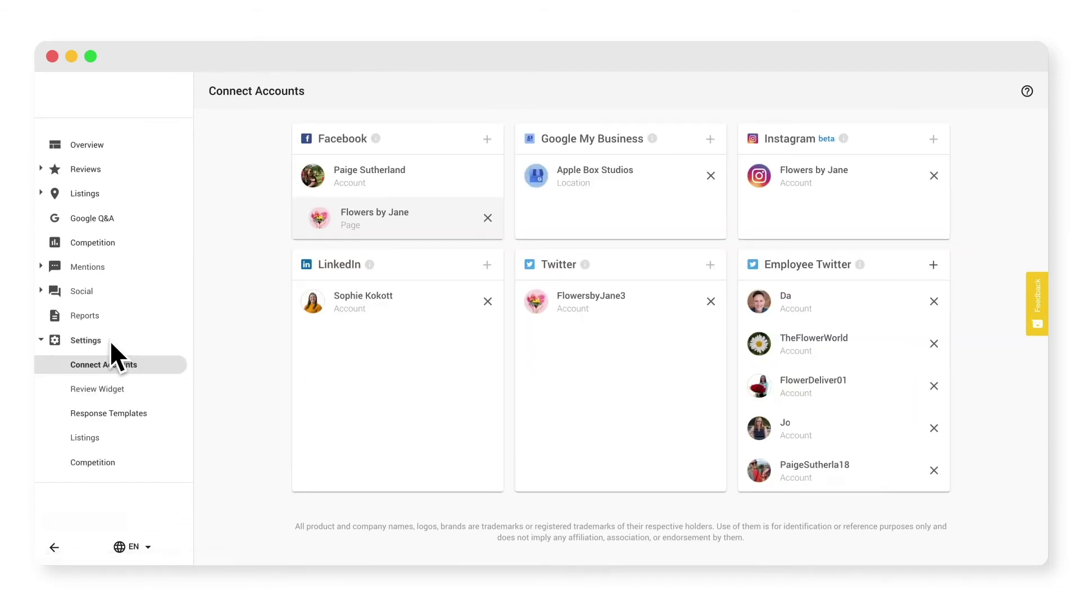
left_click(97, 454)
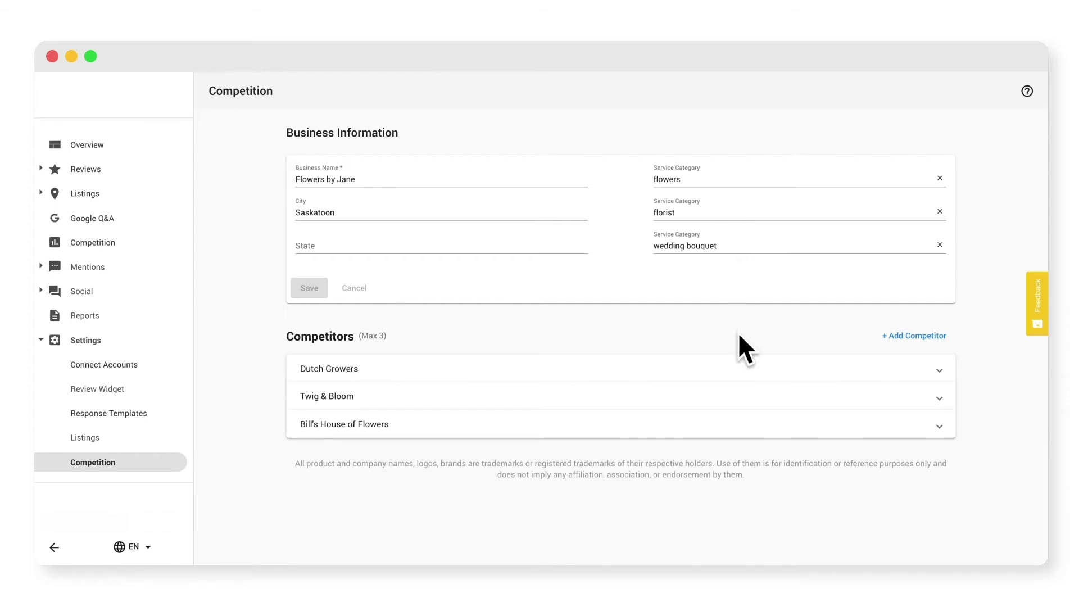
left_click(938, 369)
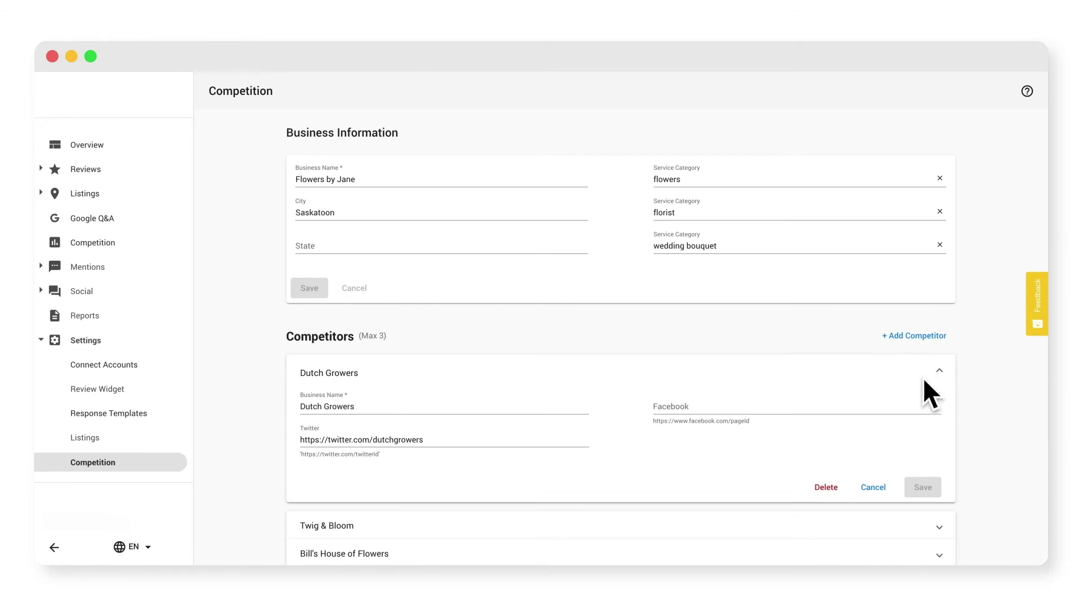
left_click(687, 404)
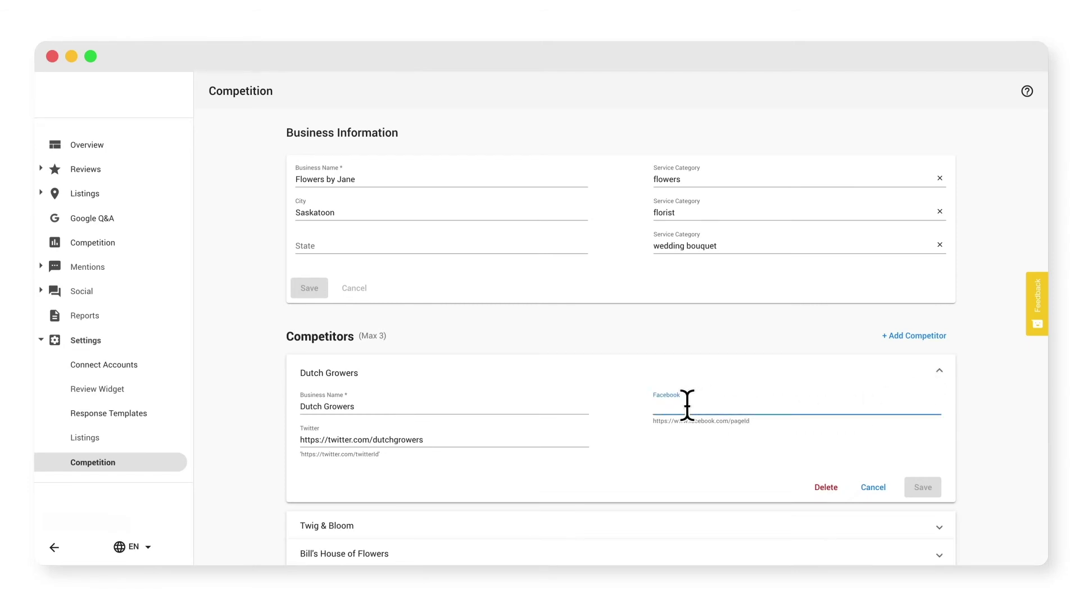
type("https://www.facebook.com/dutchsaskatoon/")
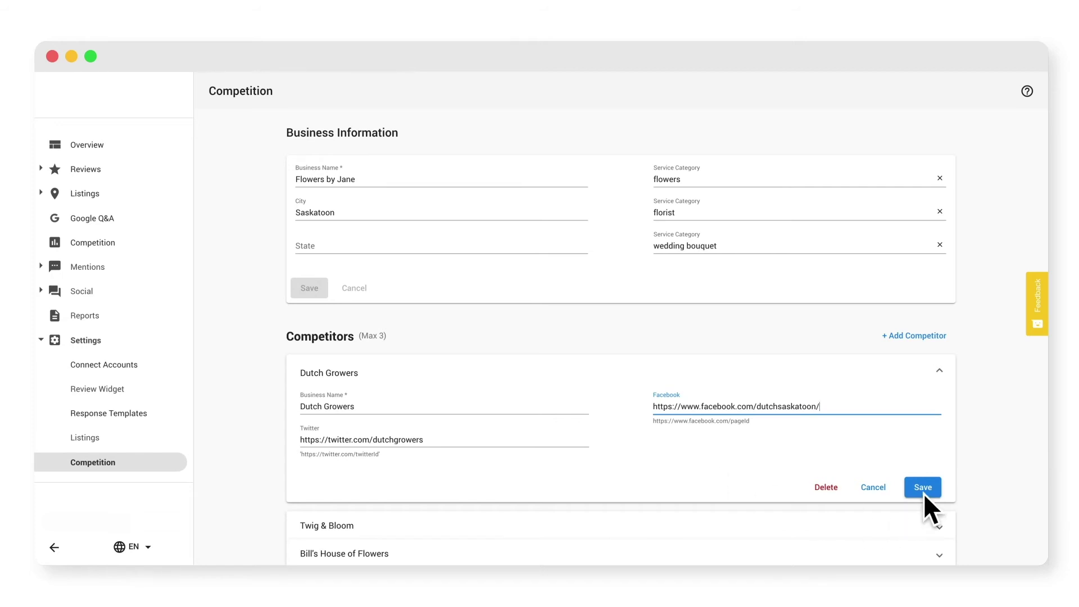
left_click(132, 241)
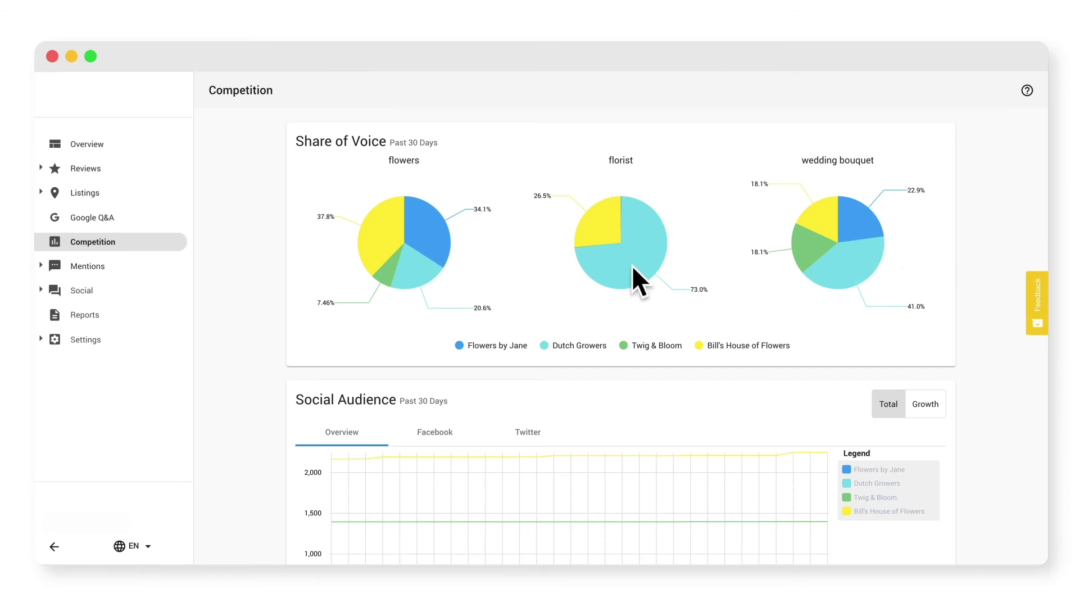
Scroll through Monitor Mentions' eBay wedding bouquet web mentions, Facebook post and bouquet image cards
left_click(114, 263)
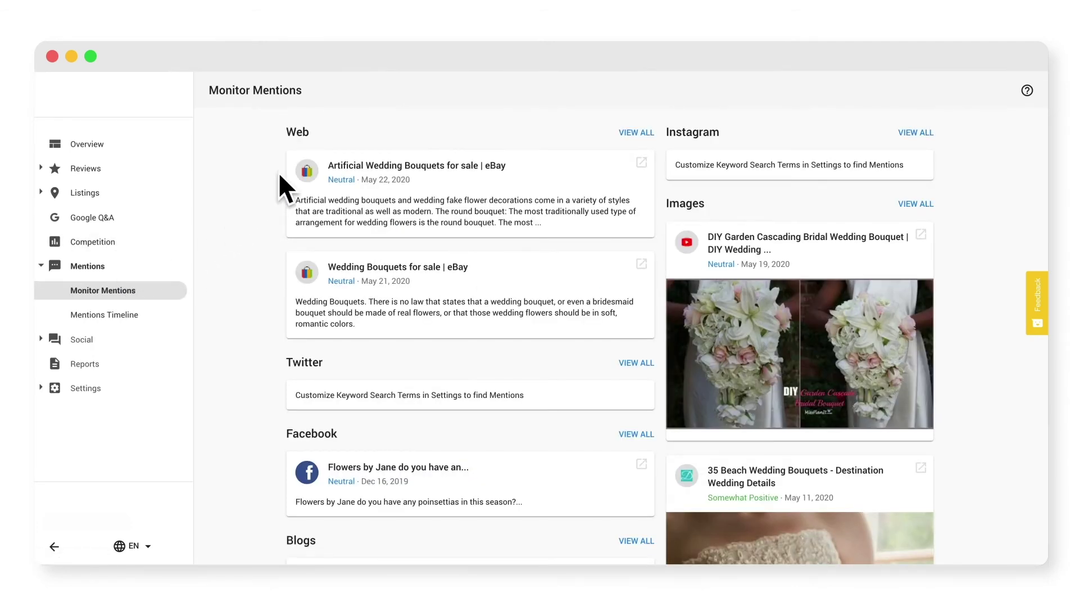
scroll(280, 175, "down", 3)
scroll(280, 176, "down", 5)
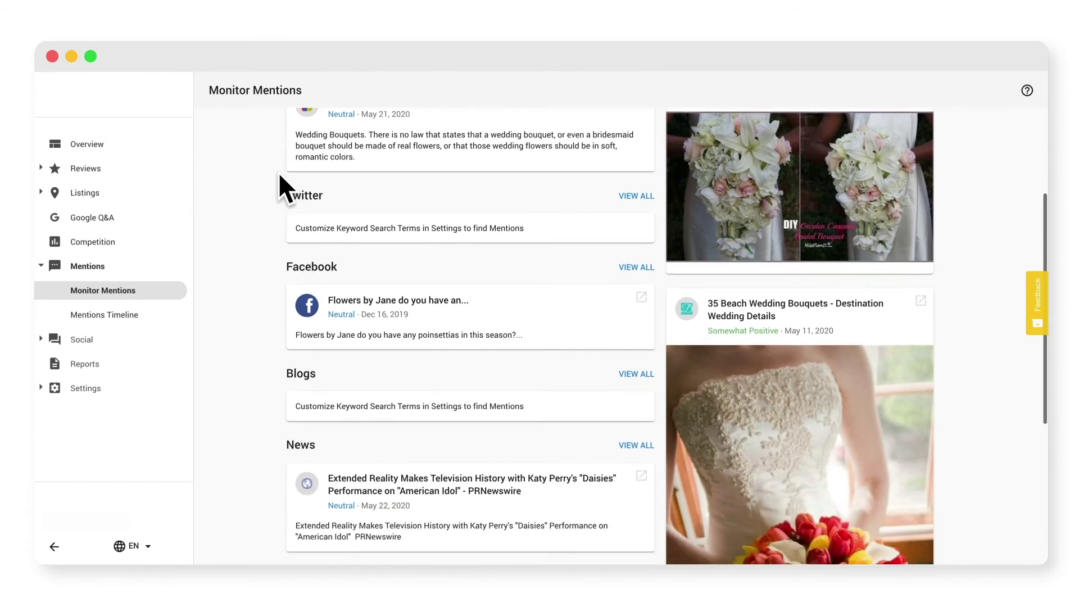
scroll(279, 176, "down", 3)
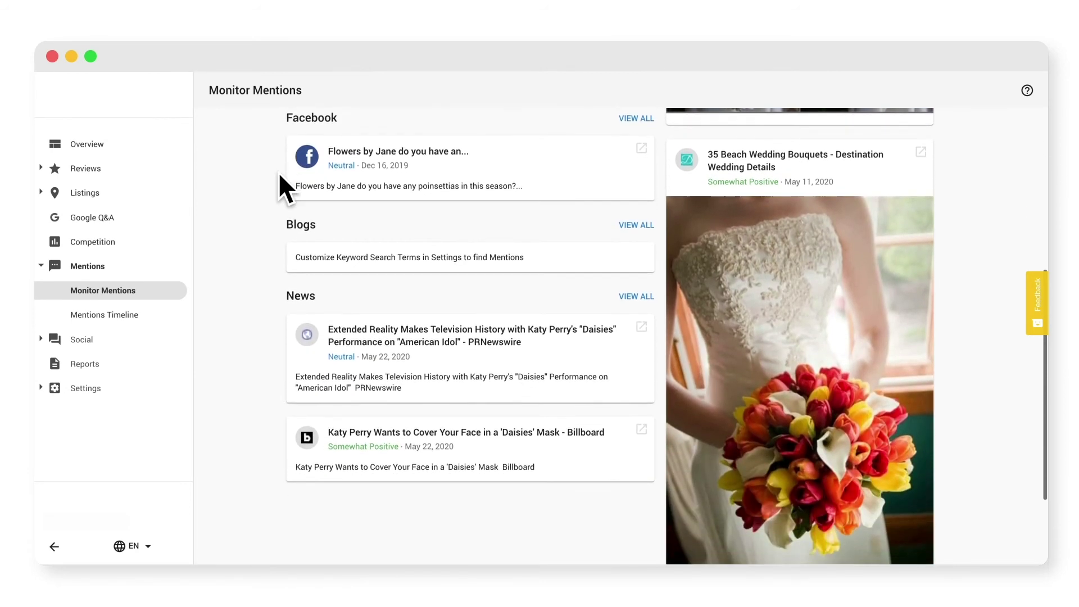
scroll(278, 171, "up", 8)
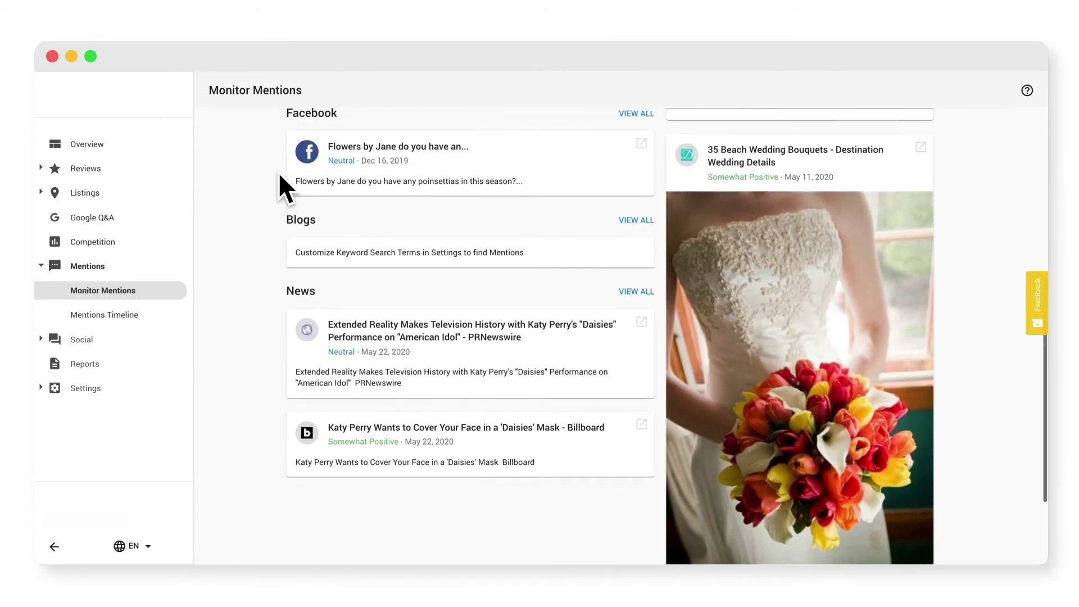
scroll(278, 172, "up", 3)
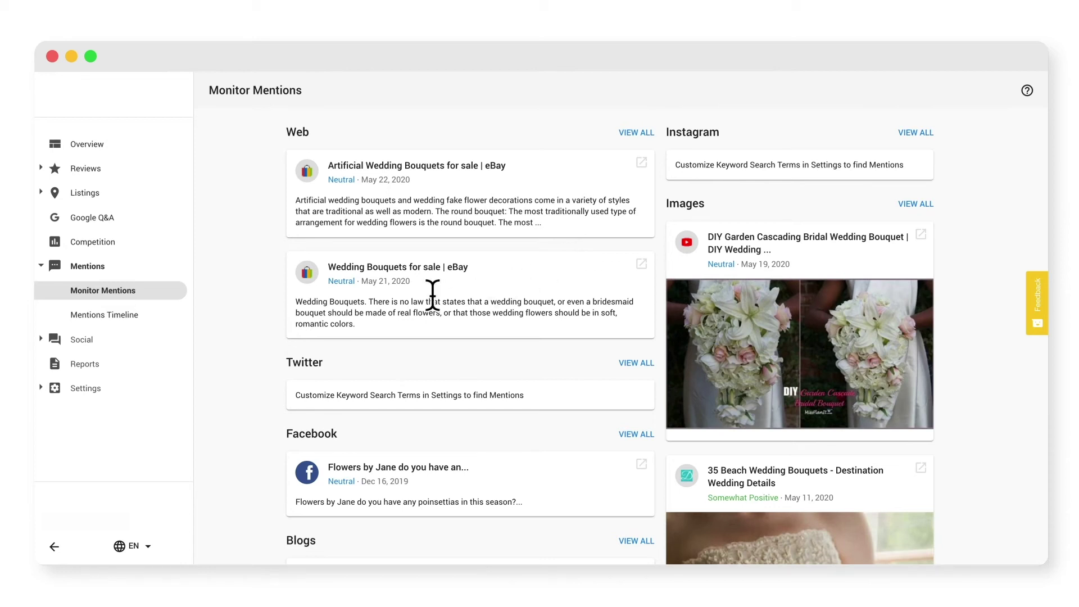
In Mention Settings, expand and collapse the 'flowers by jane' search showing its saskatoon and saskatchewan terms
left_click(133, 388)
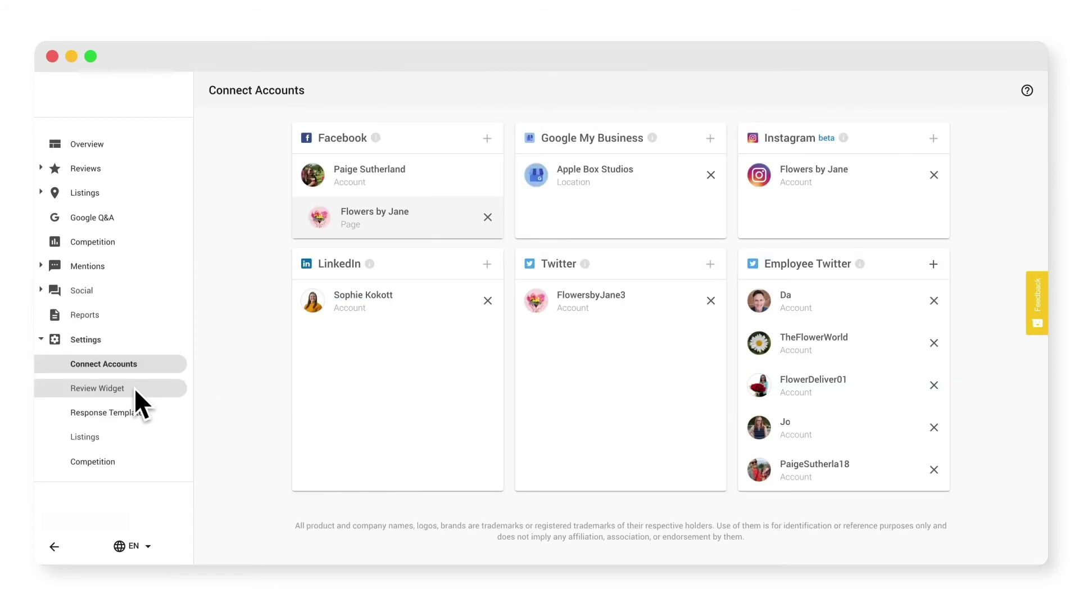
scroll(134, 388, "down", 1)
left_click(129, 461)
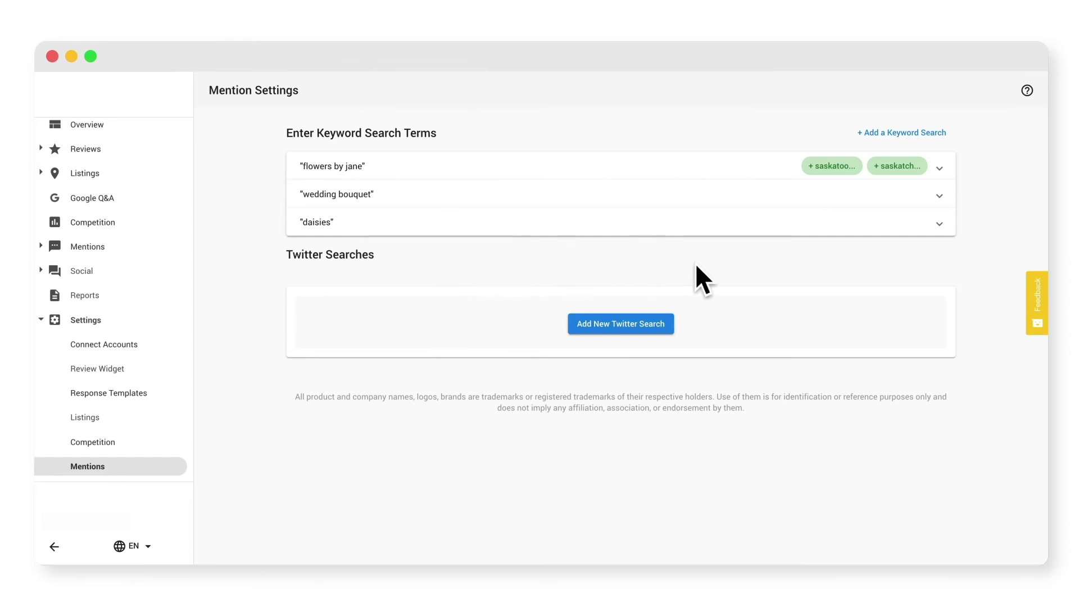
left_click(940, 173)
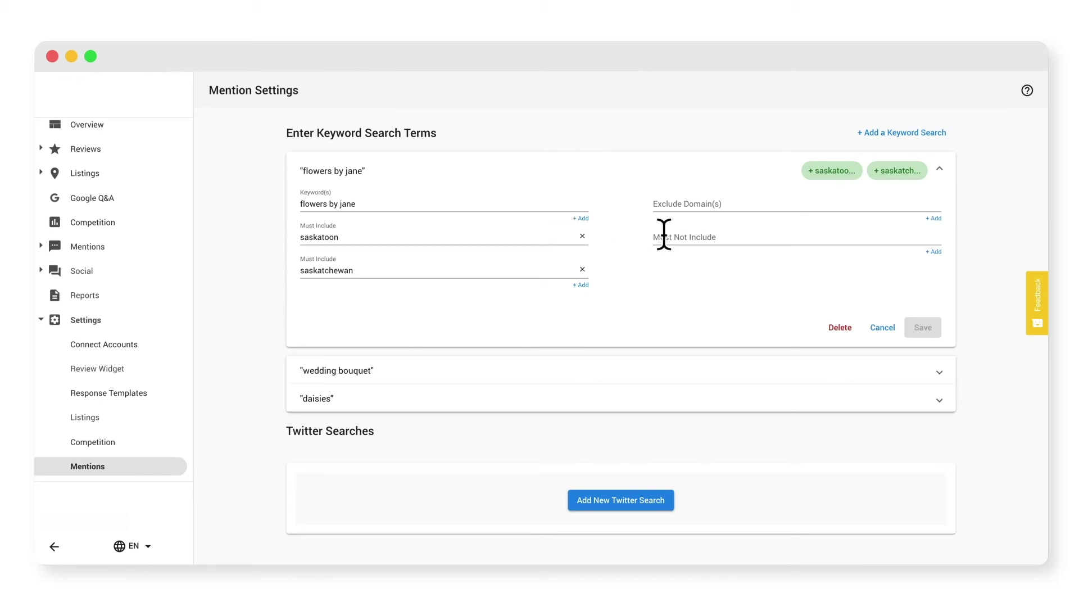
left_click(939, 168)
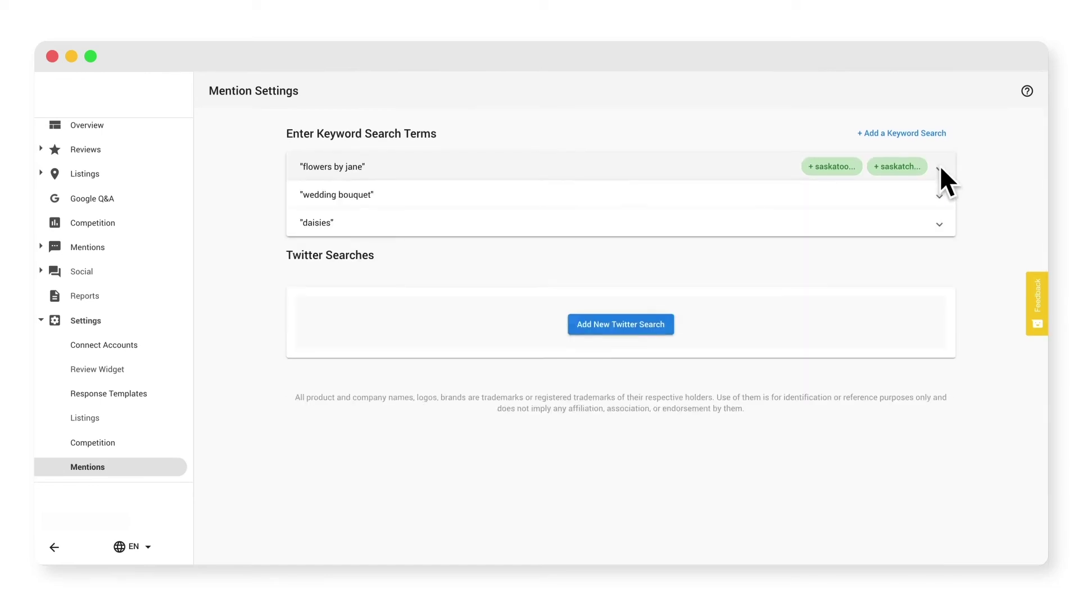
Add a keyword search for the owner's name including 'Flowers by Jane', excluding 'Dawson's Flower Mart'
left_click(939, 135)
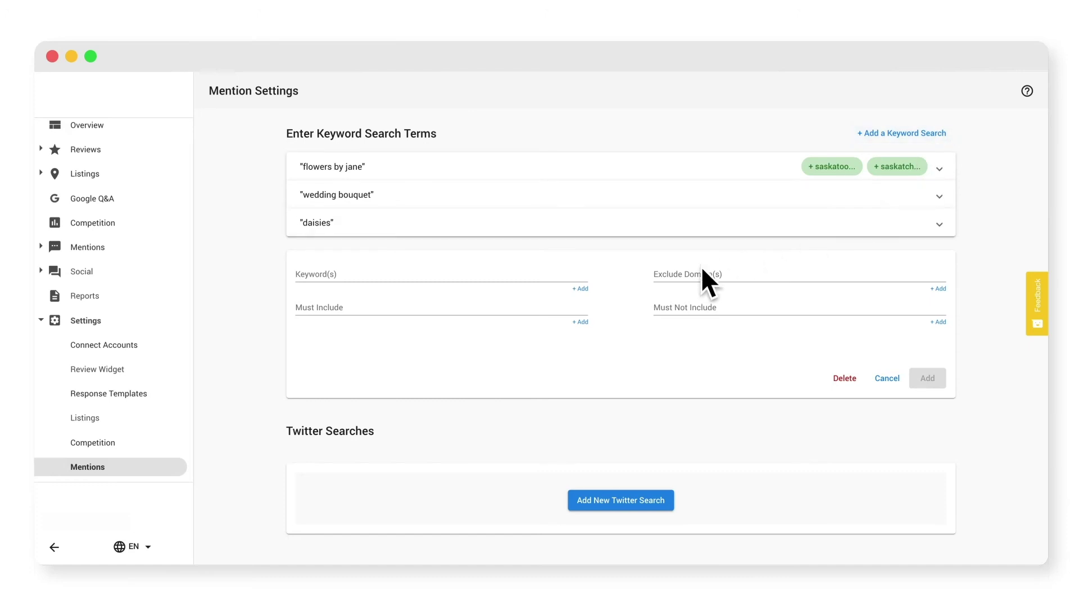
left_click(555, 274)
type("J")
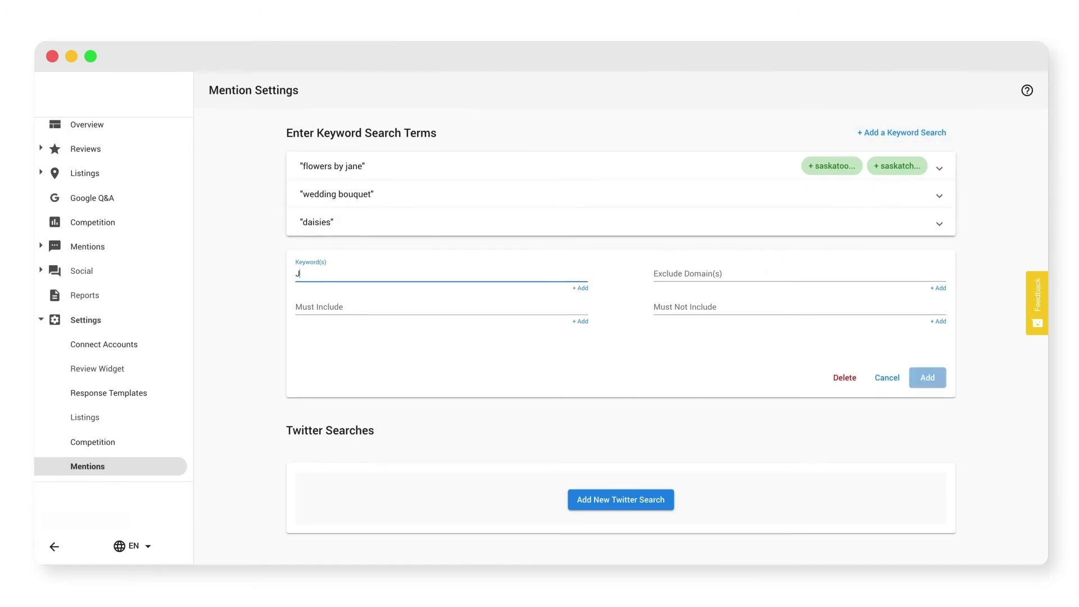
type("ane Dawson")
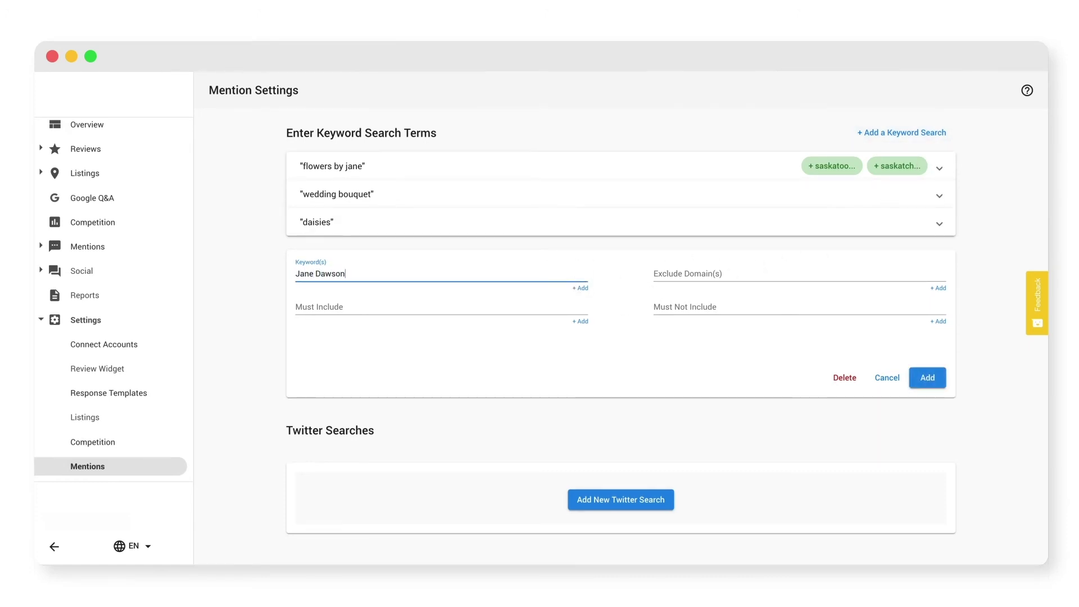
key("Tab")
type("Flow")
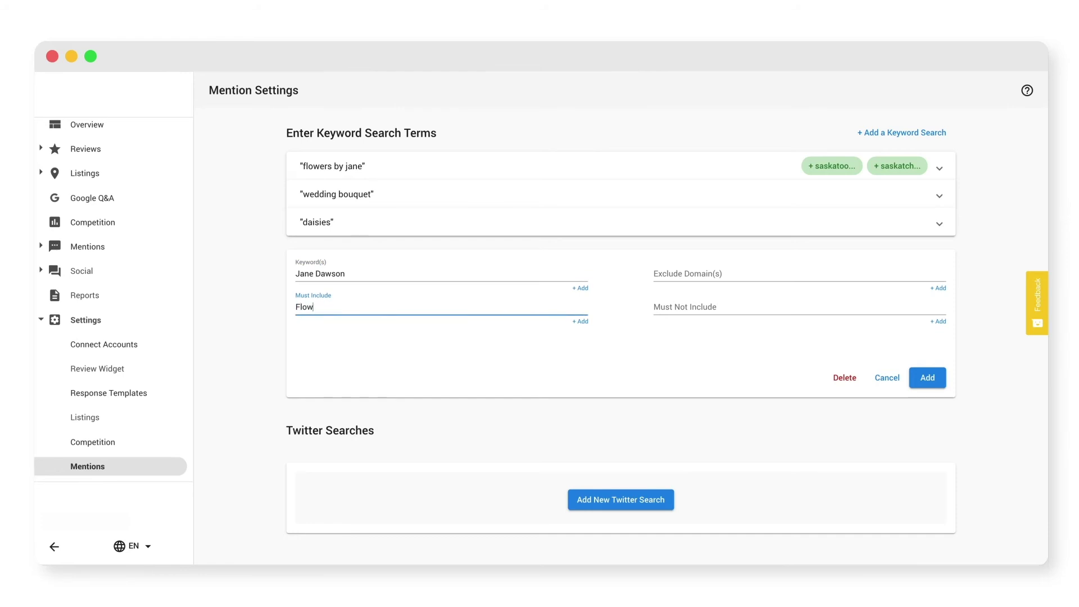
type("ers by Jane")
left_click(677, 307)
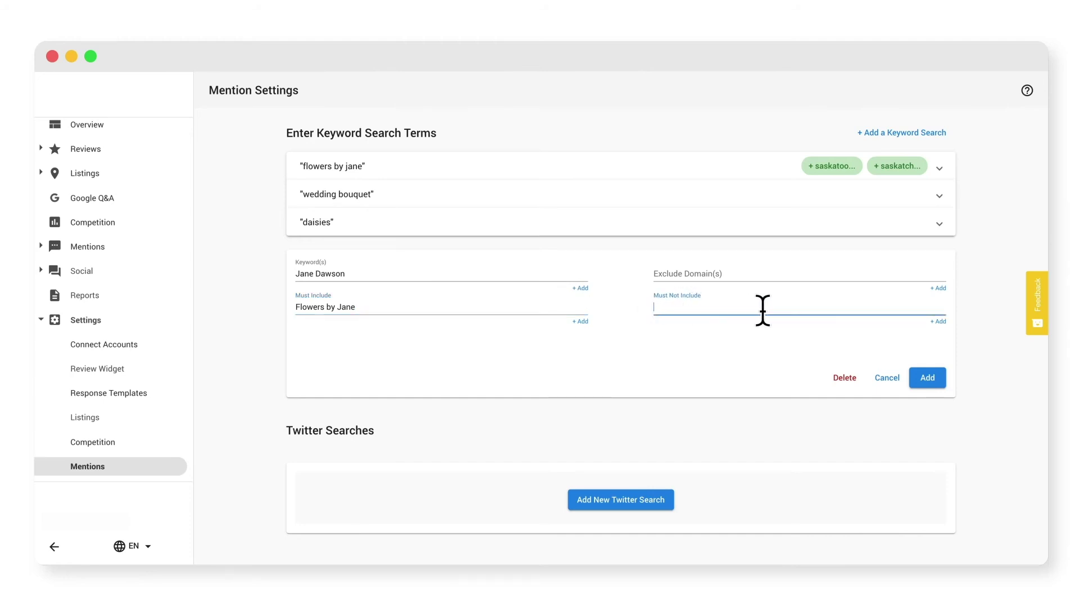
type("Dawson's Flower Mart")
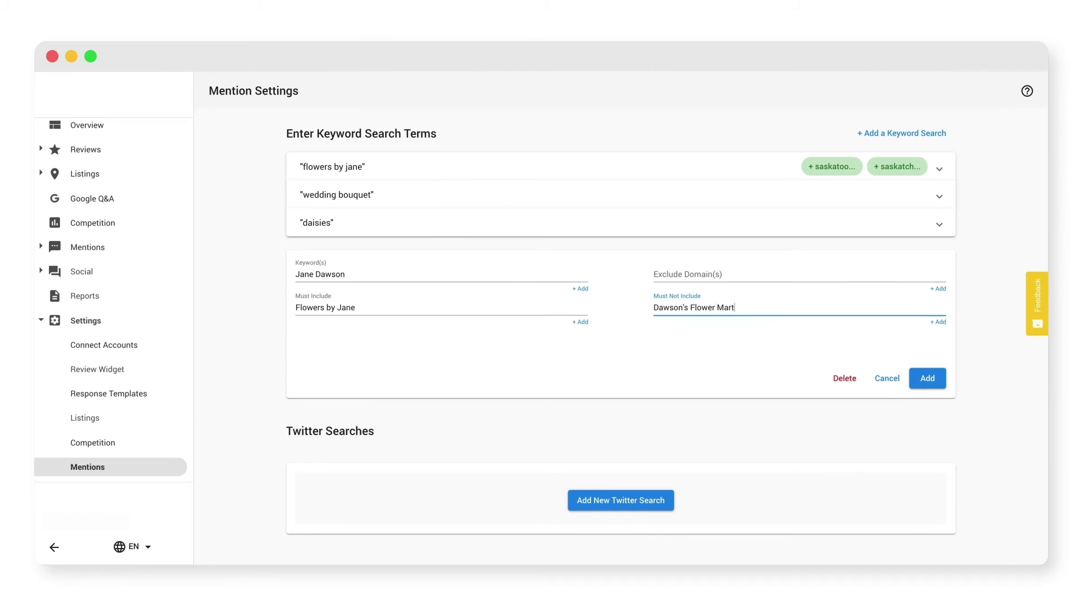
left_click(930, 377)
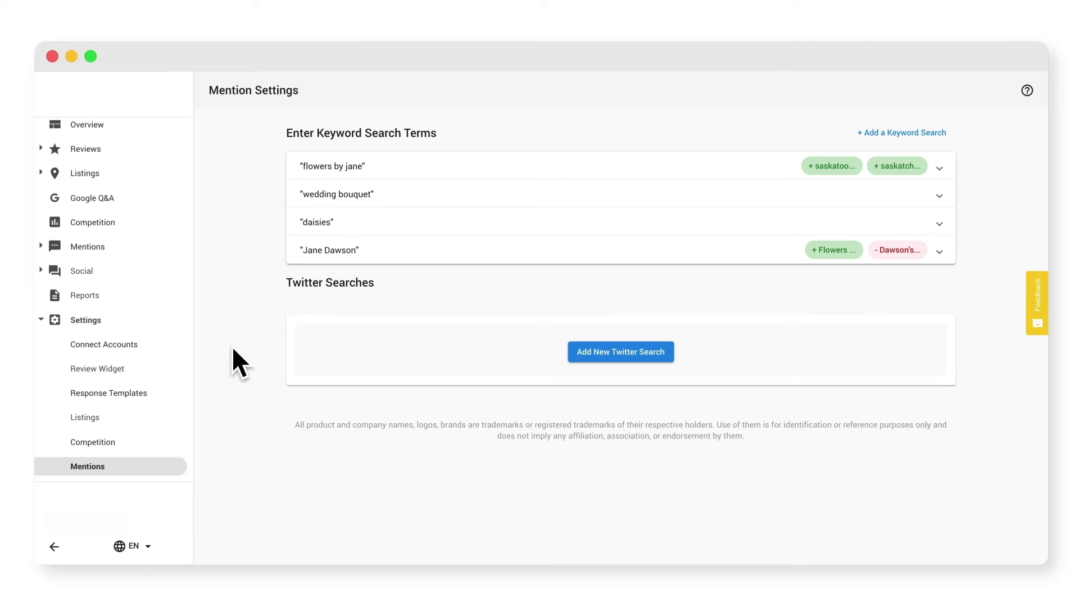
left_click(110, 246)
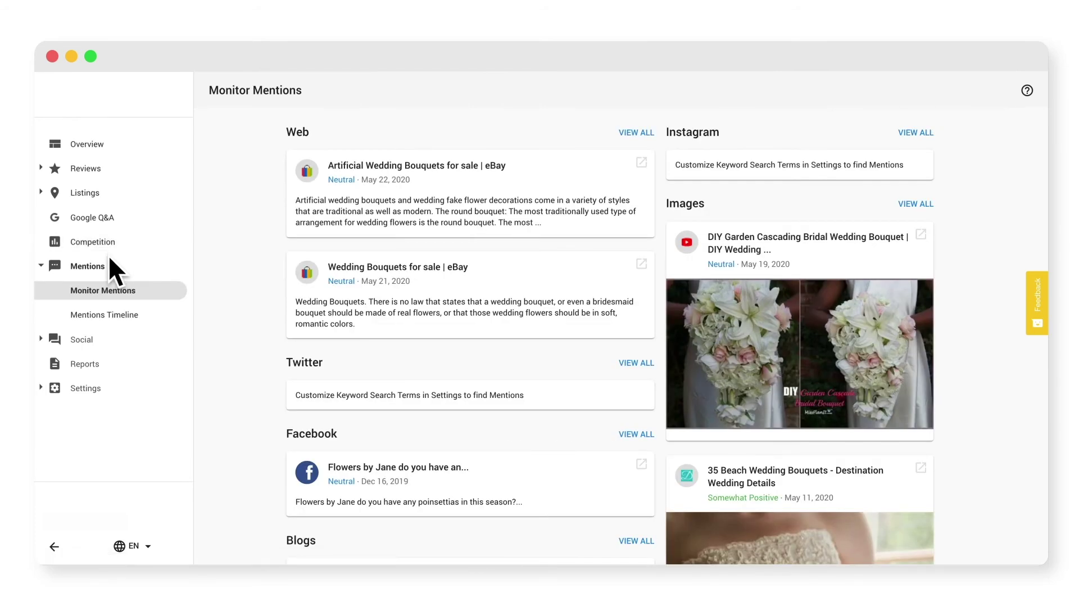
On the Mentions Timeline, rate the prnewswire.com daisies mention Very Positive and view its tag choices
left_click(105, 315)
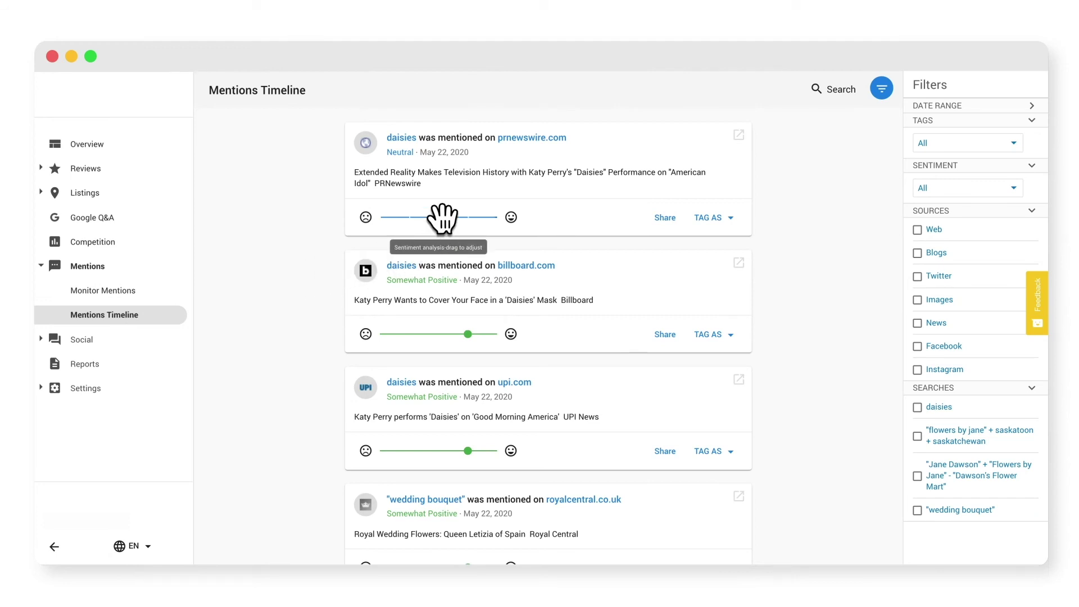
left_click(493, 217)
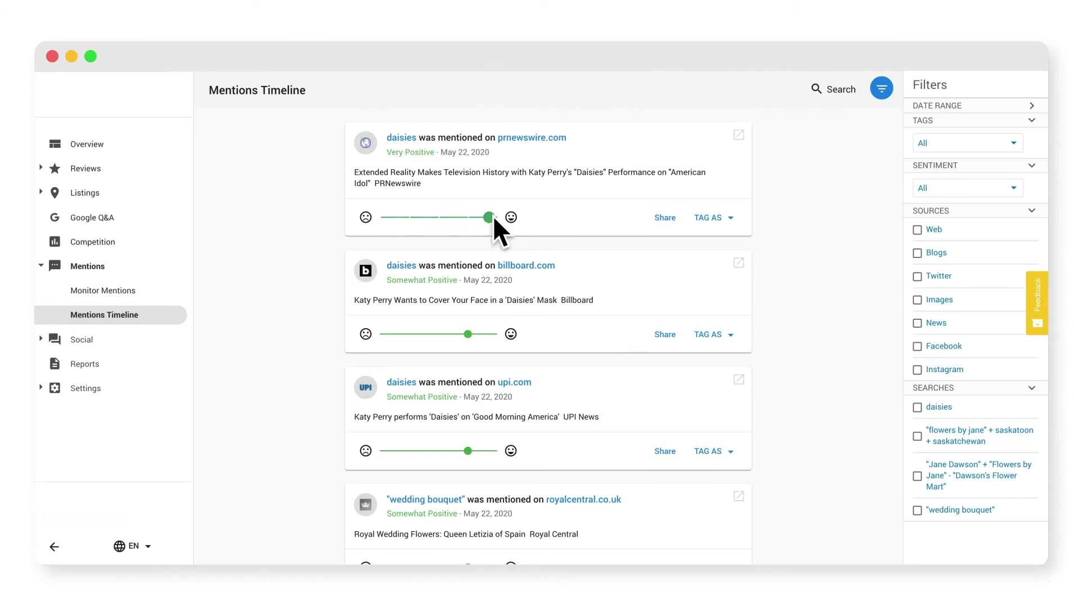
left_click(712, 217)
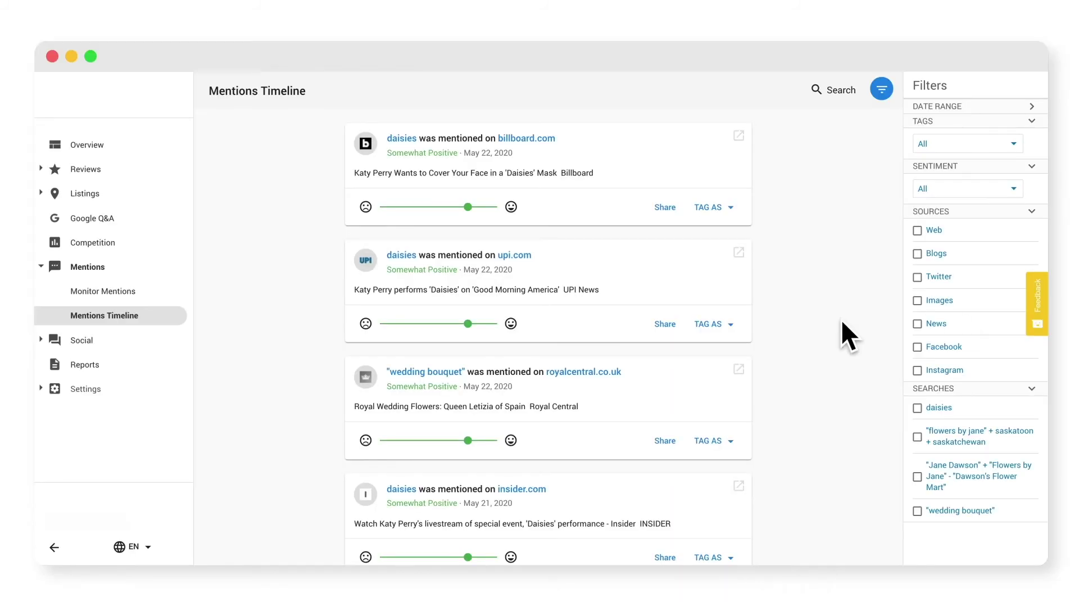
left_click(96, 339)
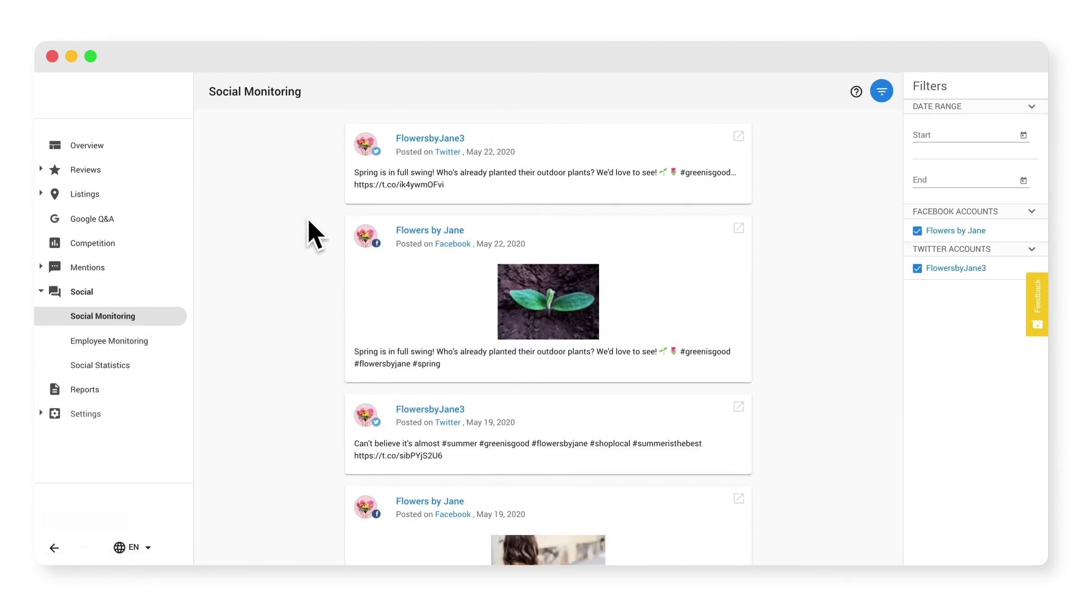
Check the Start date picker without choosing a date, then view the employees' Twitter posts feed
scroll(308, 219, "down", 1)
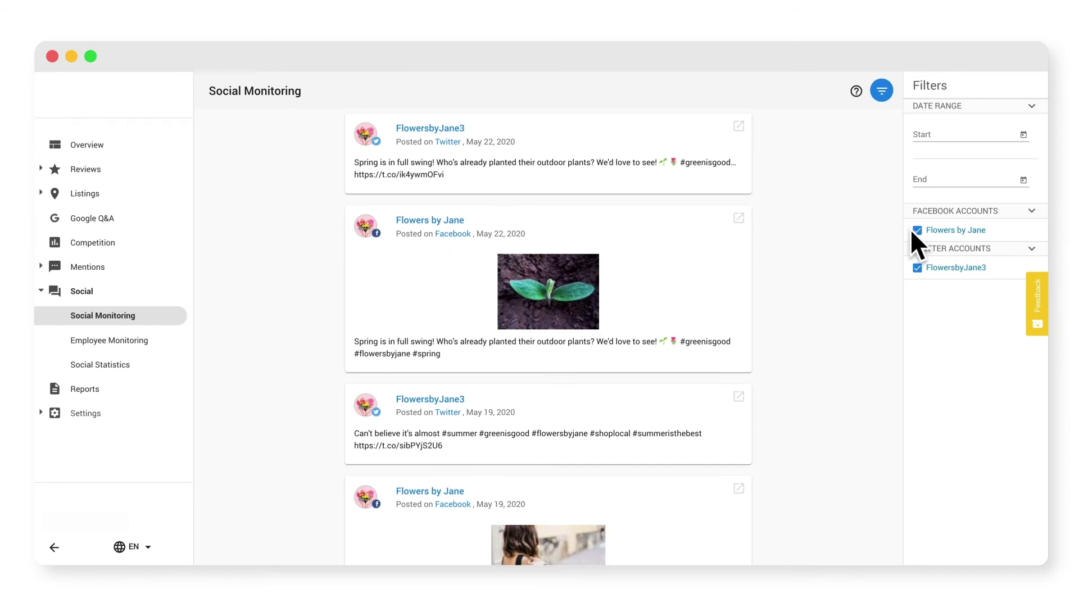
left_click(1023, 135)
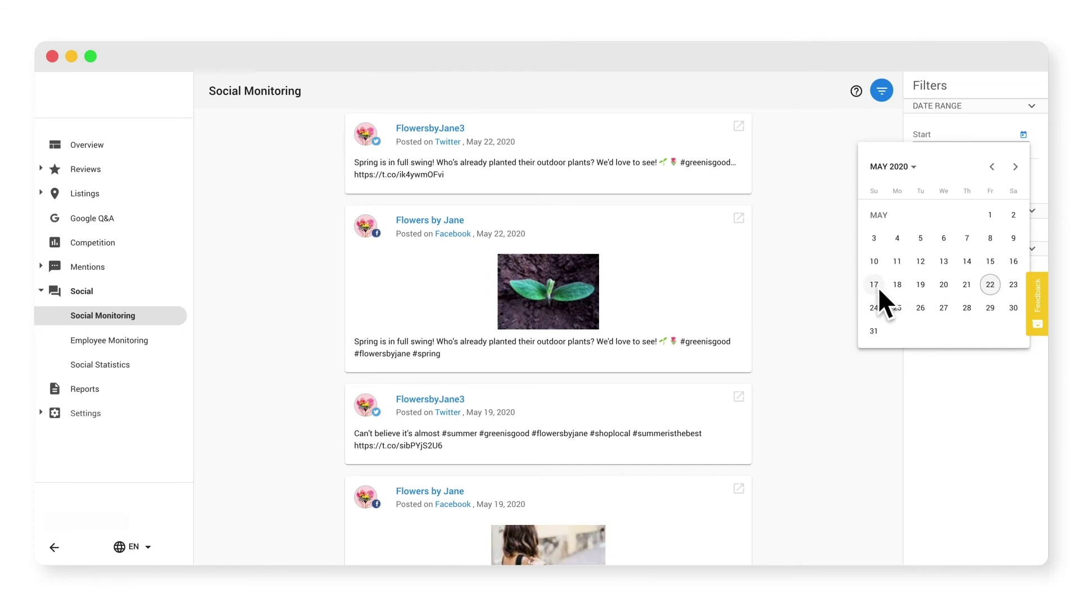
left_click(847, 278)
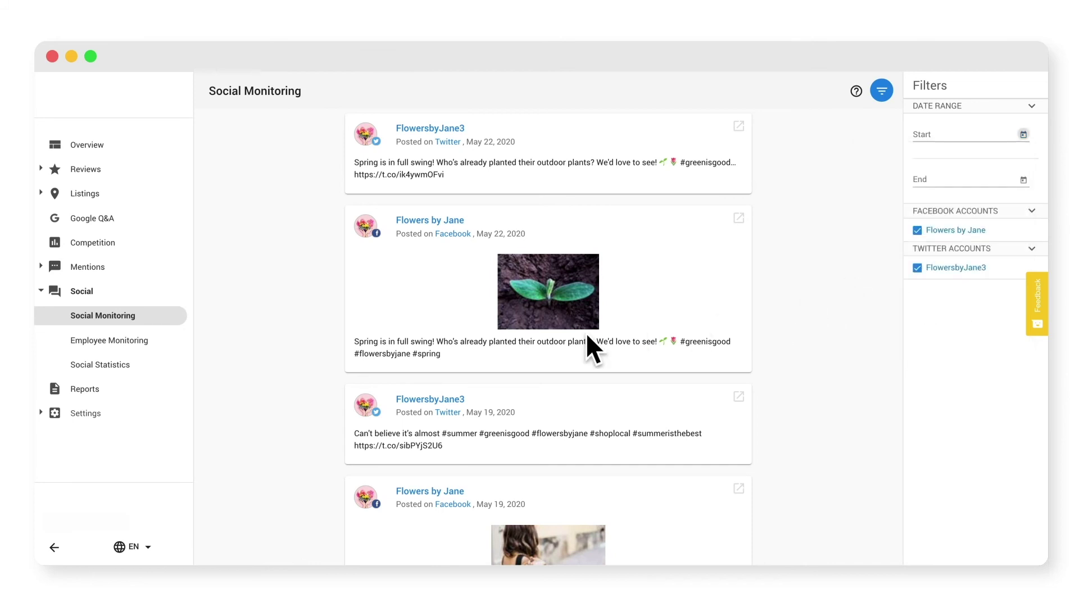
left_click(148, 339)
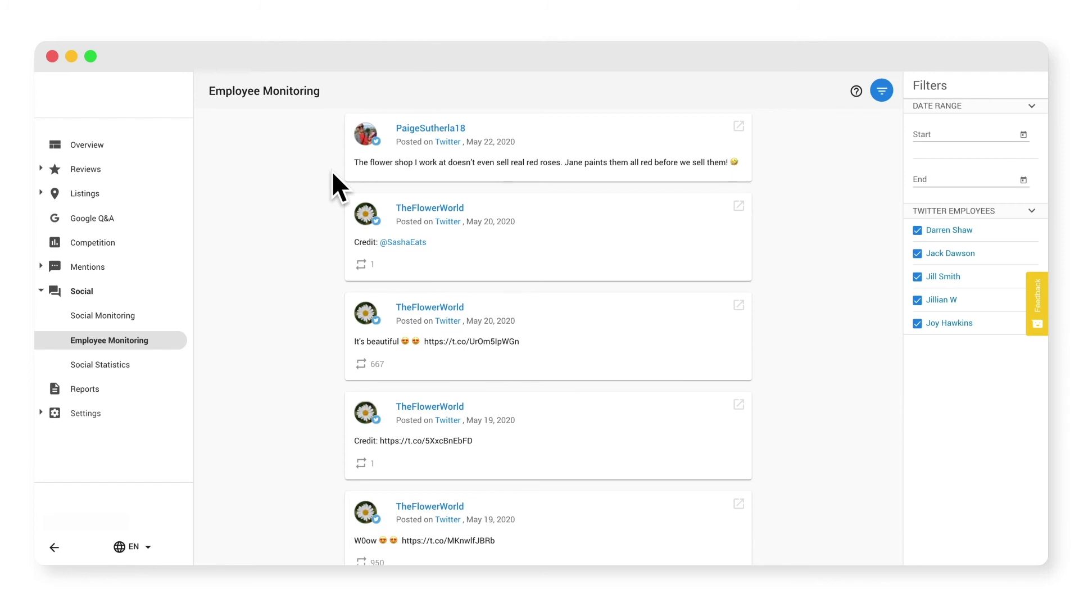
left_click(125, 362)
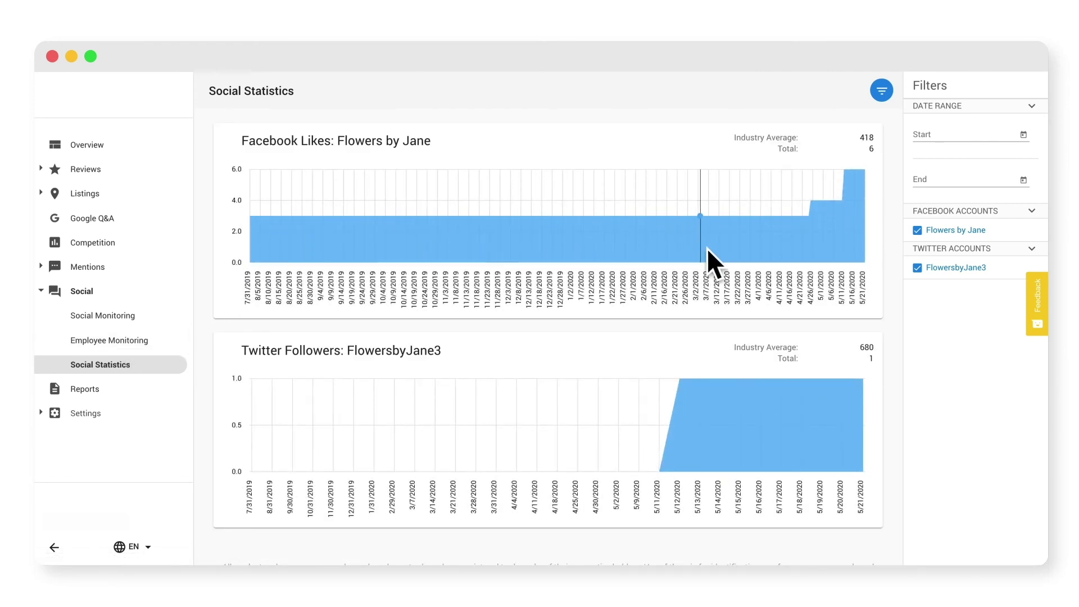
Read the Facebook likes chart rising from 3 to 6 by late May 2020, against industry average 418
mouse_move(817, 224)
mouse_move(845, 210)
mouse_move(711, 390)
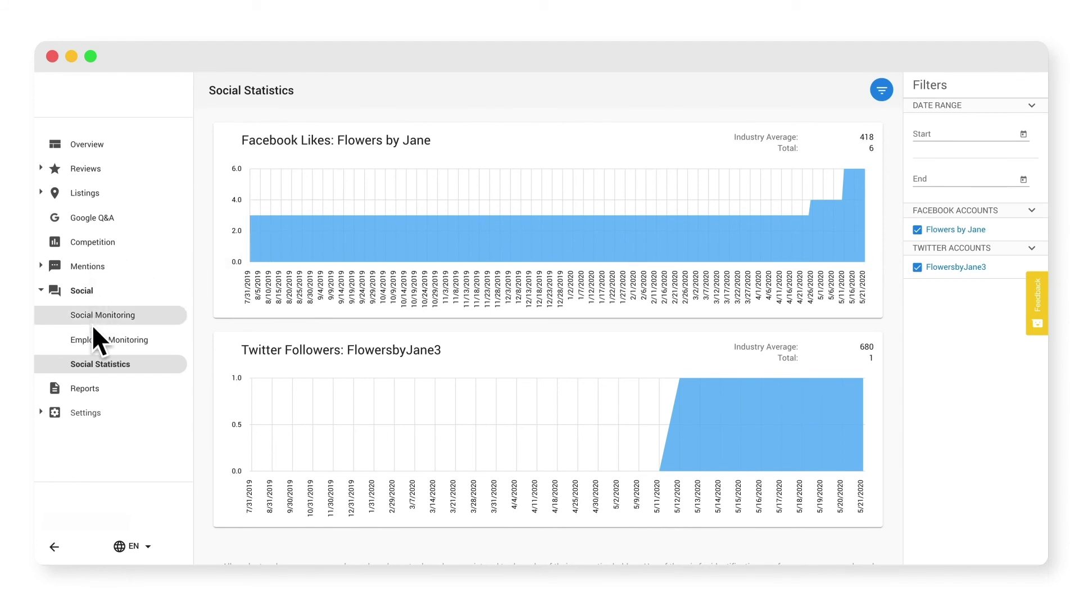
Browse the Accounts, Review Widget, Response Templates and Listings settings, then open the May 10–16, 2020 Executive Report
left_click(87, 410)
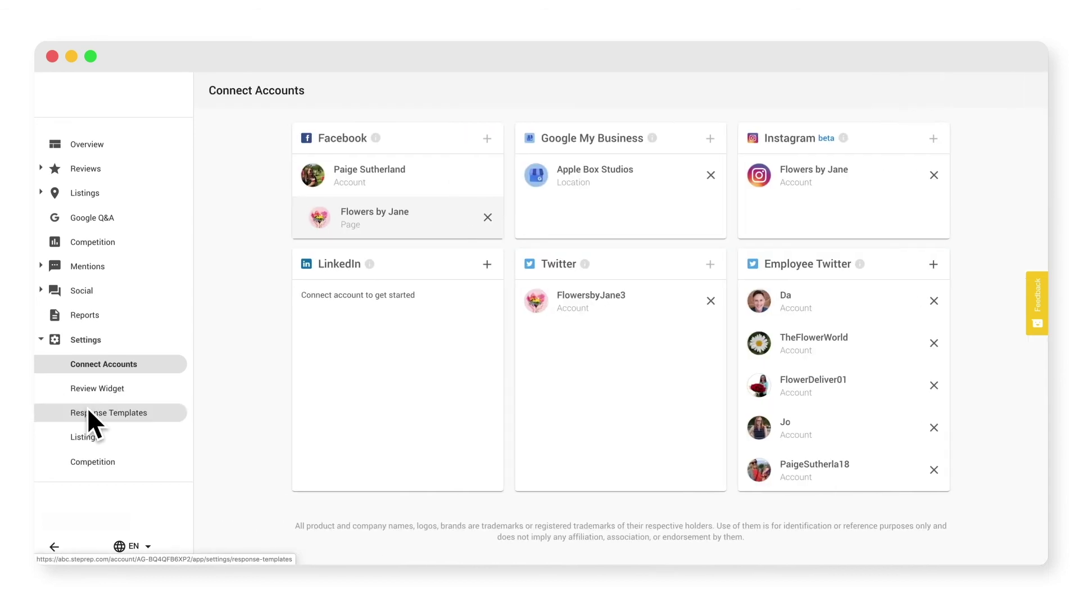
left_click(153, 392)
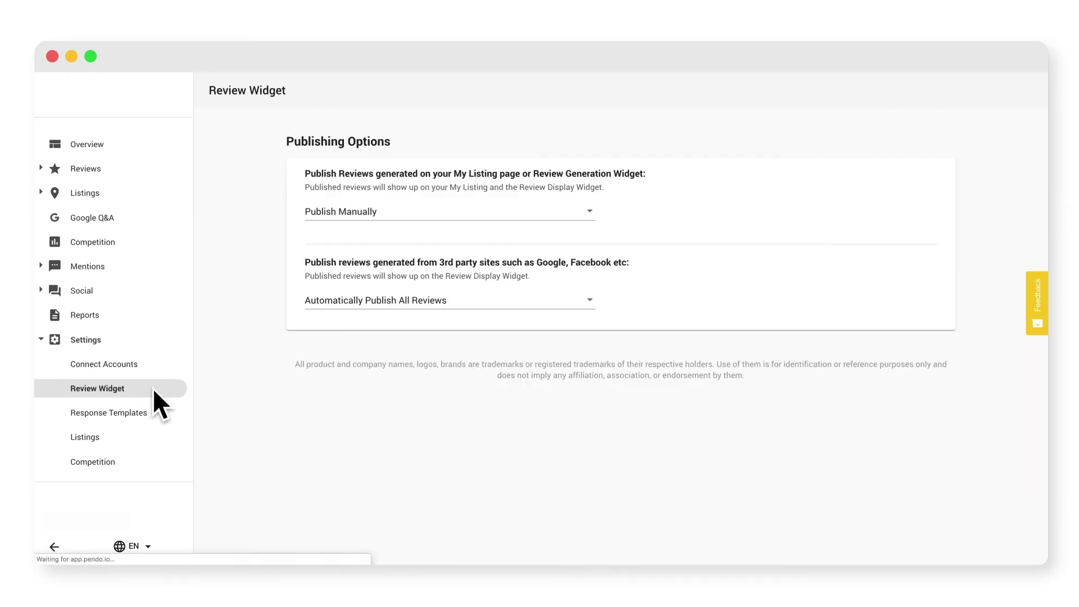
left_click(153, 410)
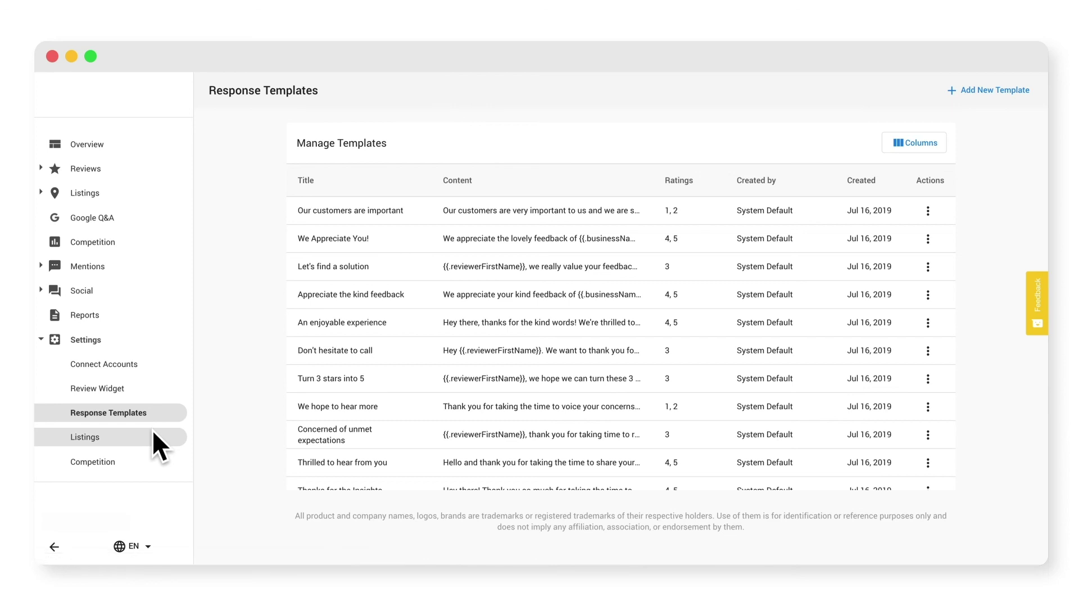
left_click(152, 436)
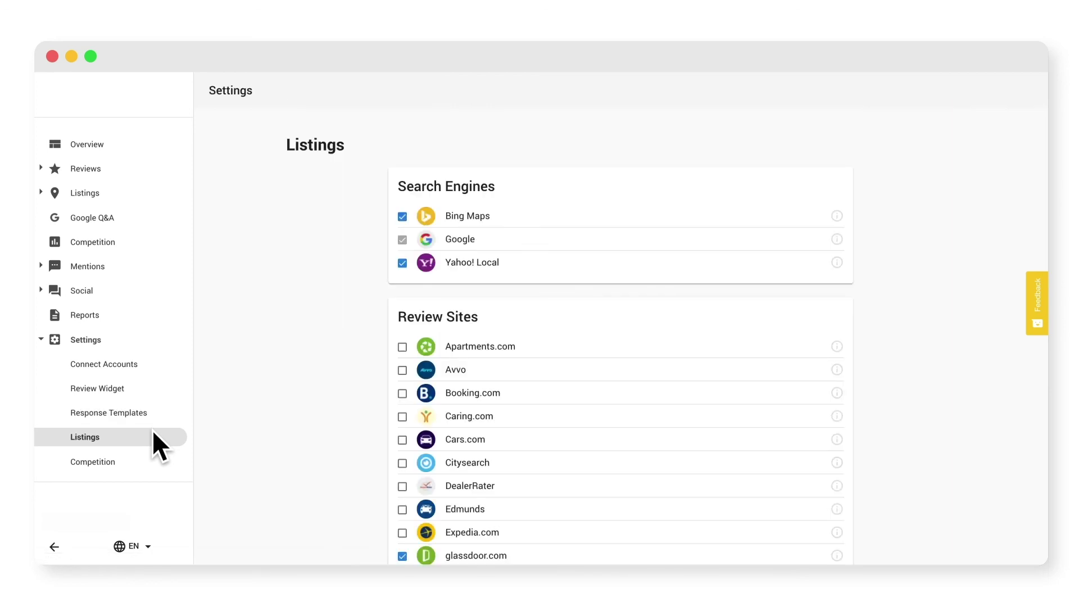
left_click(152, 315)
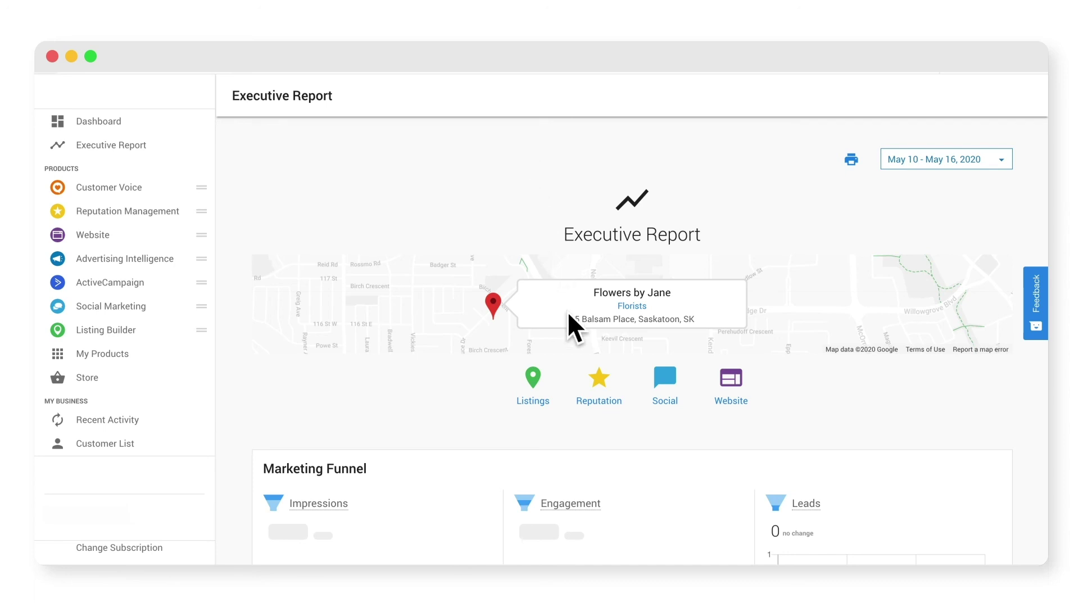
Review the report's Reputation section: 4.16 average star rating, 6 new reviews, keyword insights and top sources
left_click(596, 373)
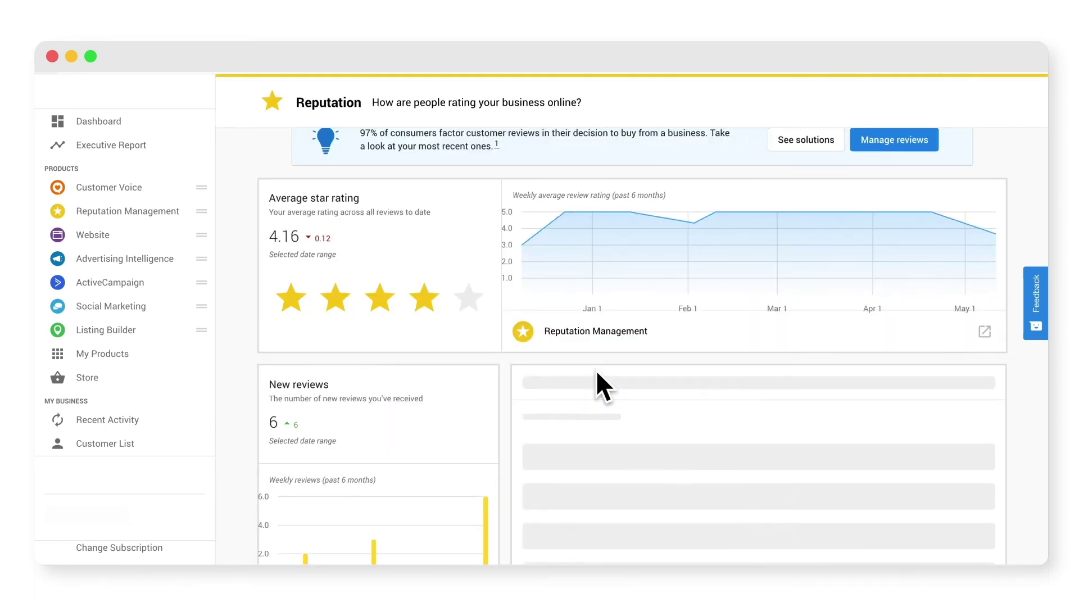
scroll(597, 373, "down", 3)
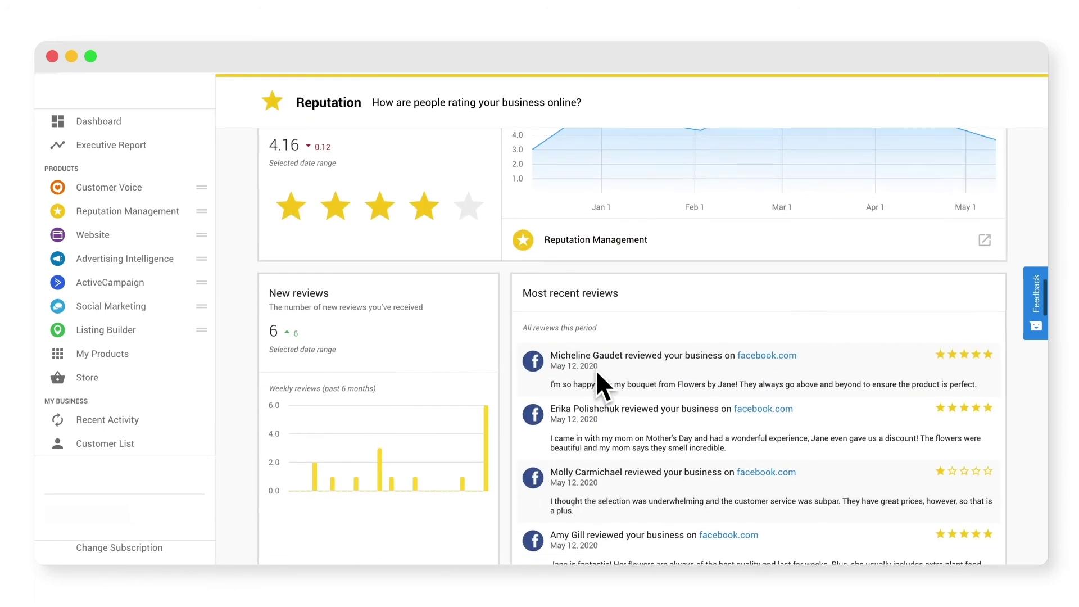
scroll(595, 370, "down", 7)
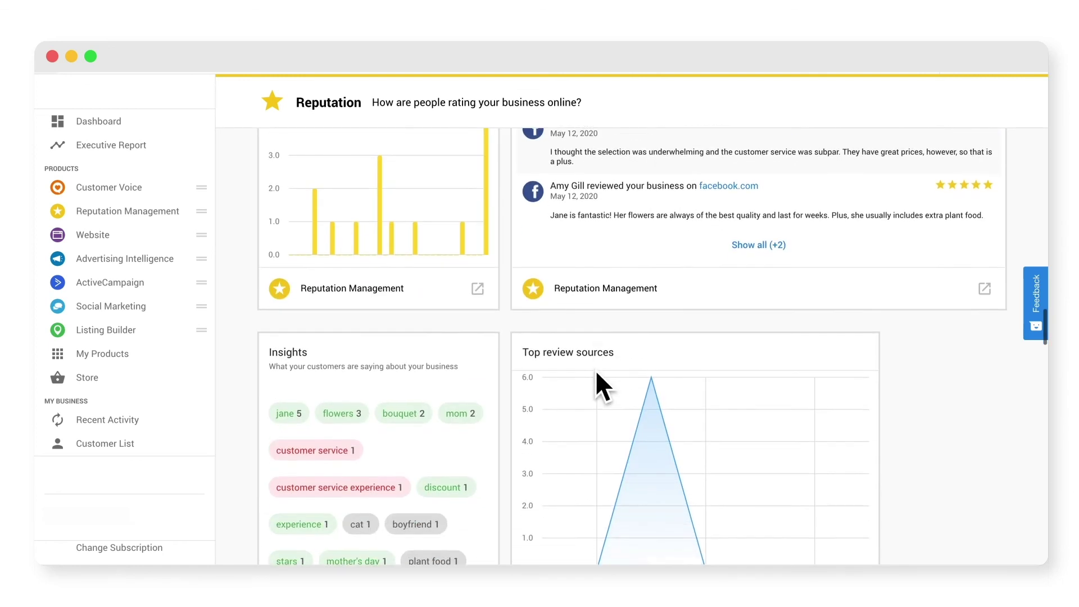